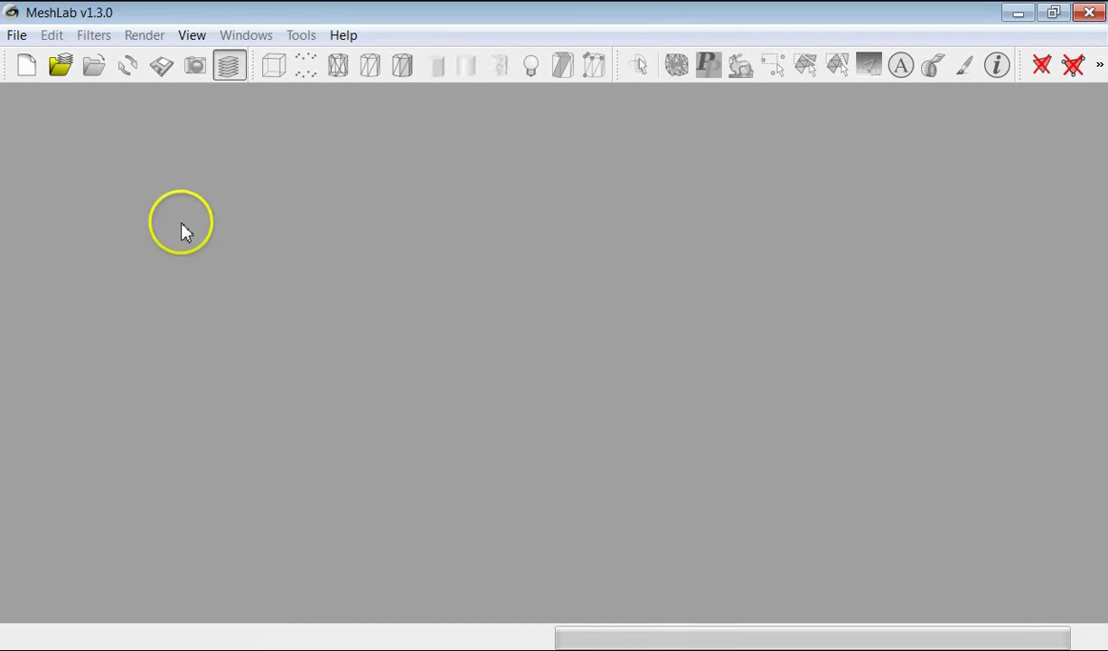
# Load the A.aln project from the laurana folder and show its A000–A008 layer list
pyautogui.click(64, 74)
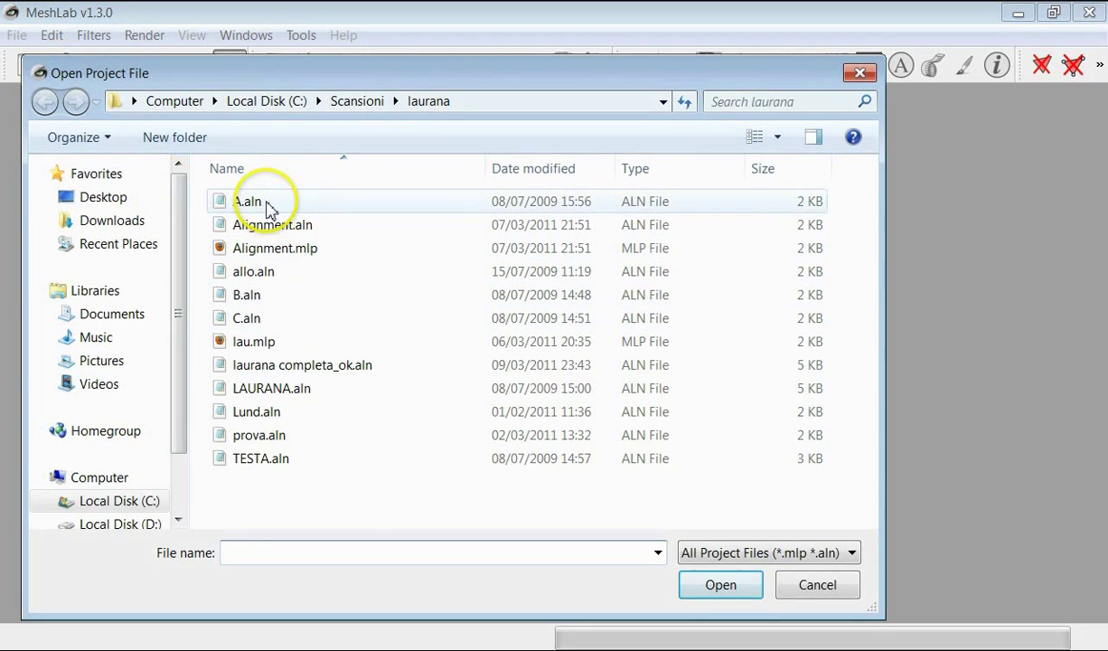
pyautogui.doubleClick(267, 208)
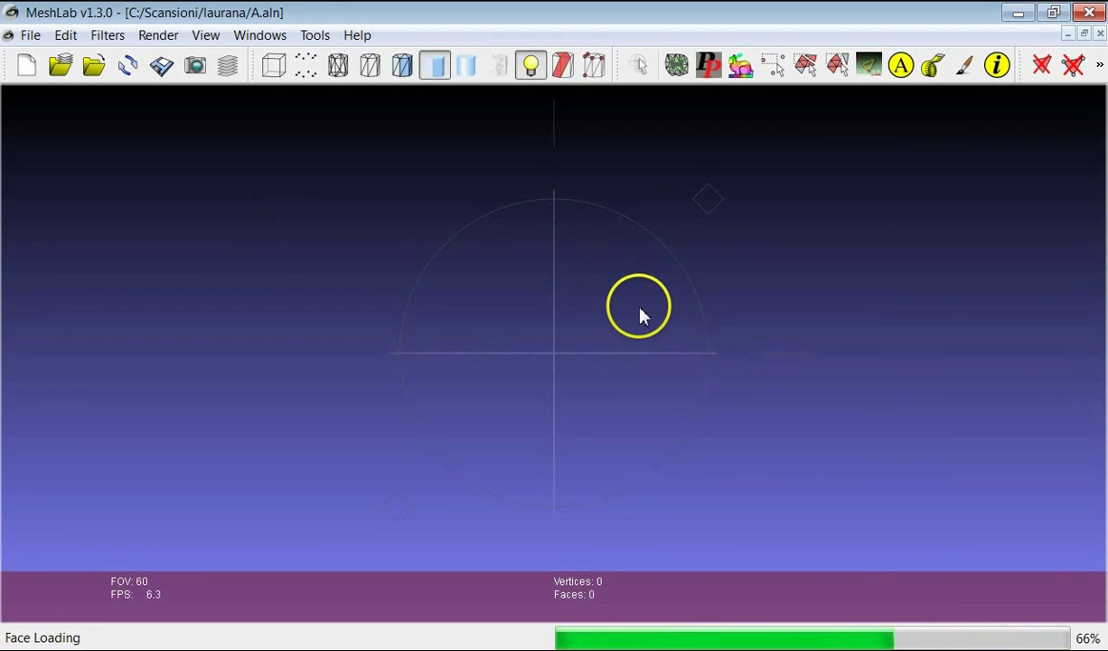
pyautogui.click(230, 66)
# Toggle the A002.ply range map off and on, and turn the head to a side profile
pyautogui.moveTo(414, 372); pyautogui.dragTo(537, 409)
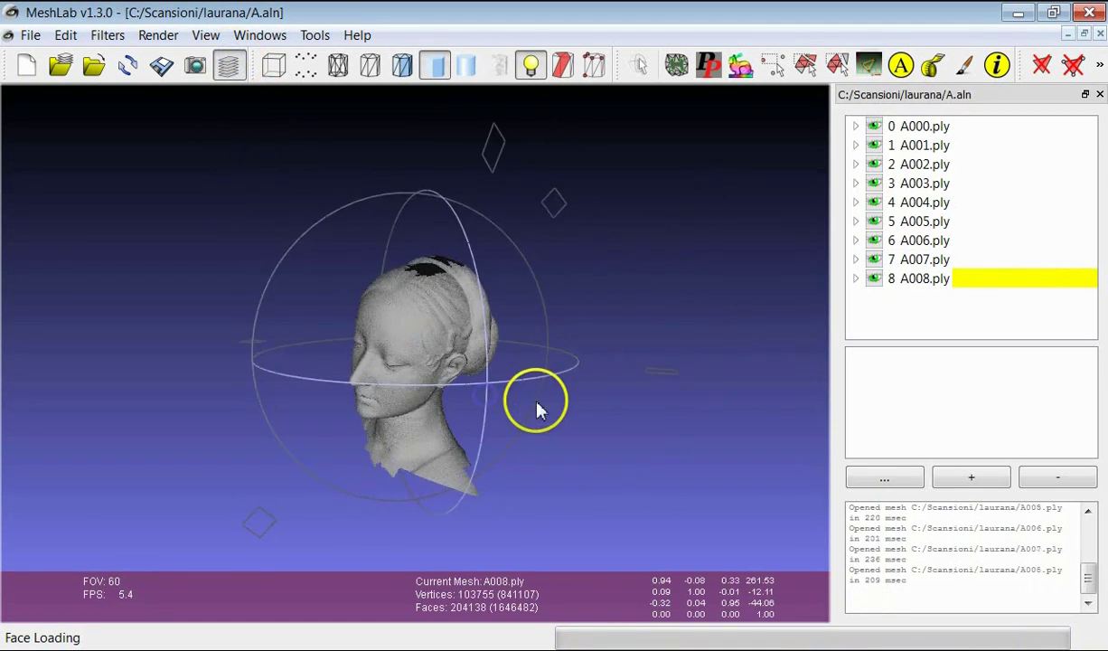
pyautogui.click(874, 164)
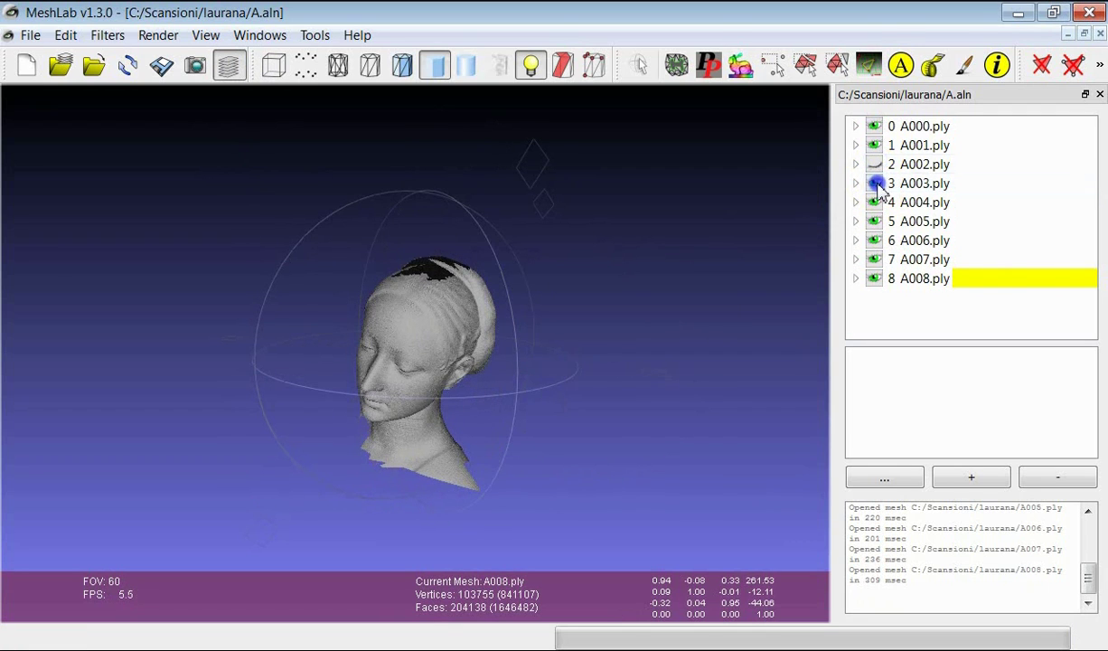
pyautogui.click(875, 164)
pyautogui.moveTo(482, 416); pyautogui.dragTo(583, 352)
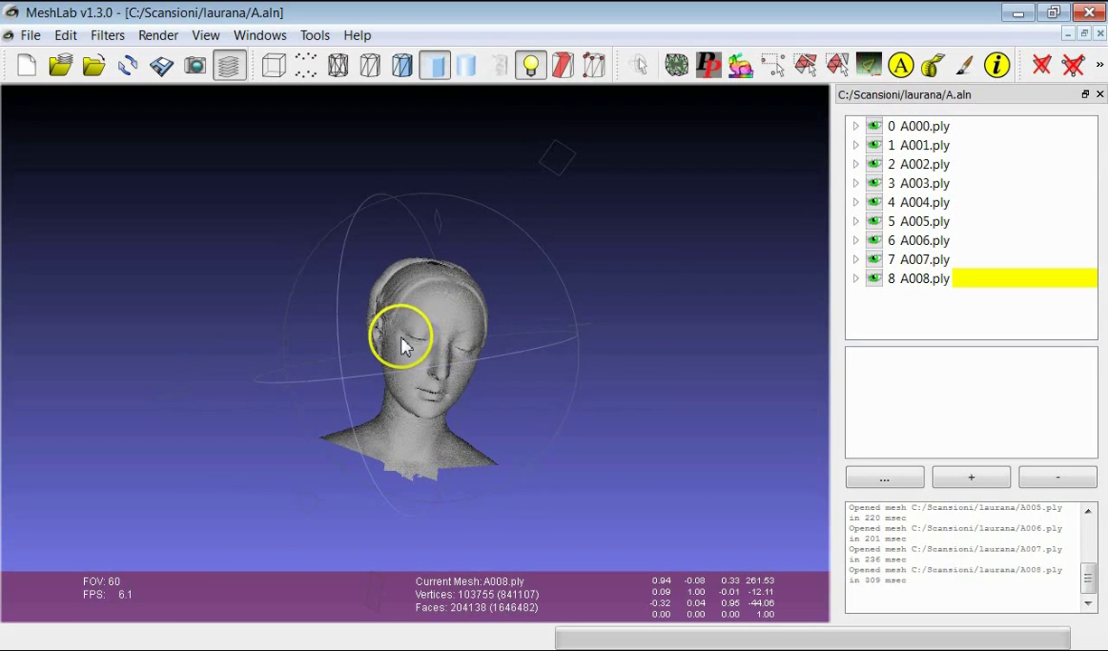
pyautogui.moveTo(405, 333); pyautogui.dragTo(299, 362)
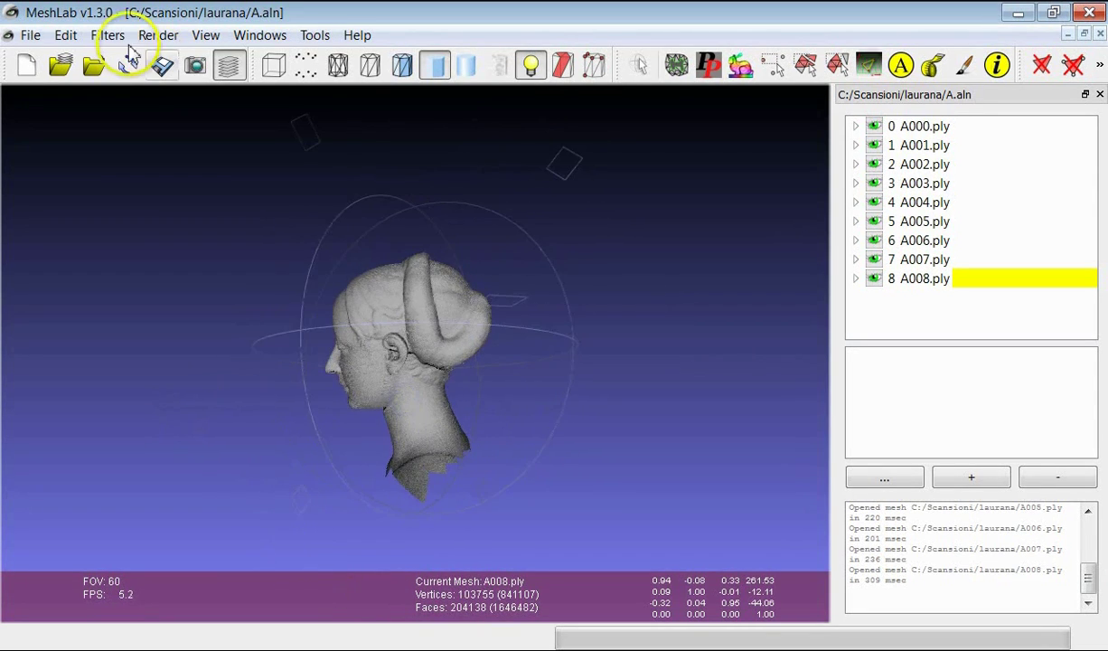
# Open the Surface Reconstruction: VCG filter with default voxel side 2.5252 and place its dialog
pyautogui.click(108, 35)
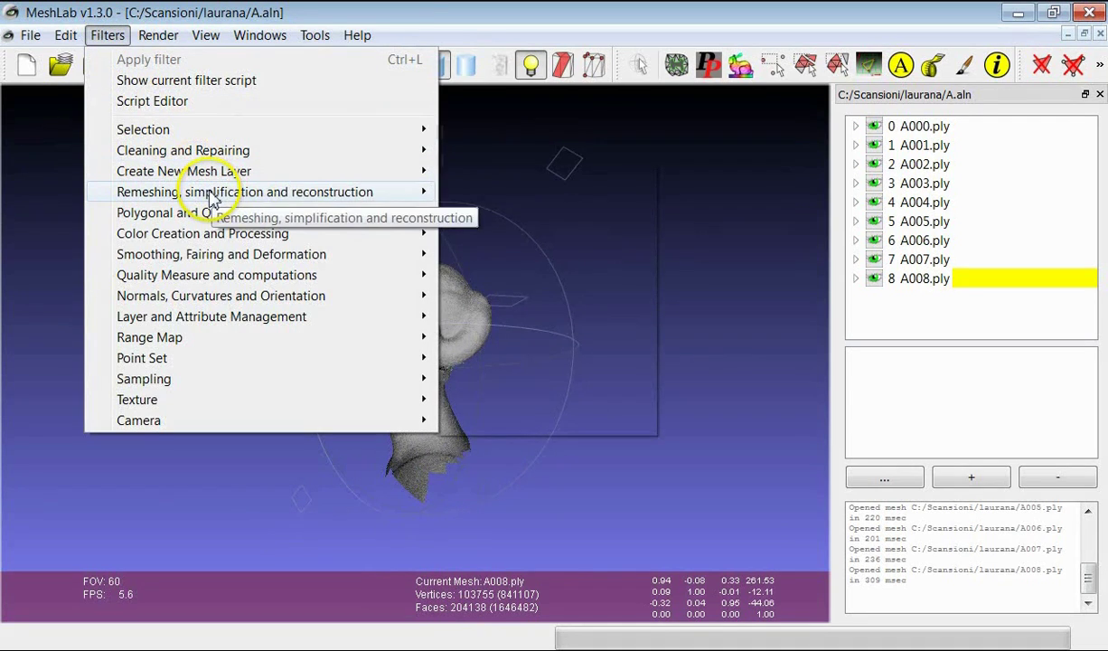
pyautogui.moveTo(239, 194)
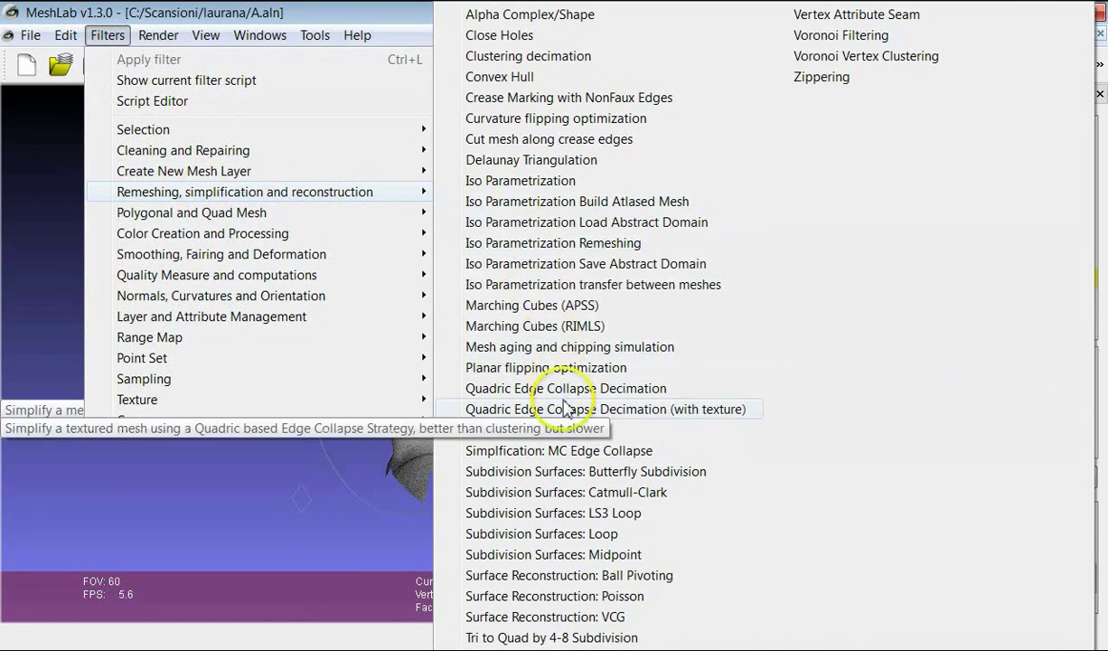
pyautogui.click(623, 617)
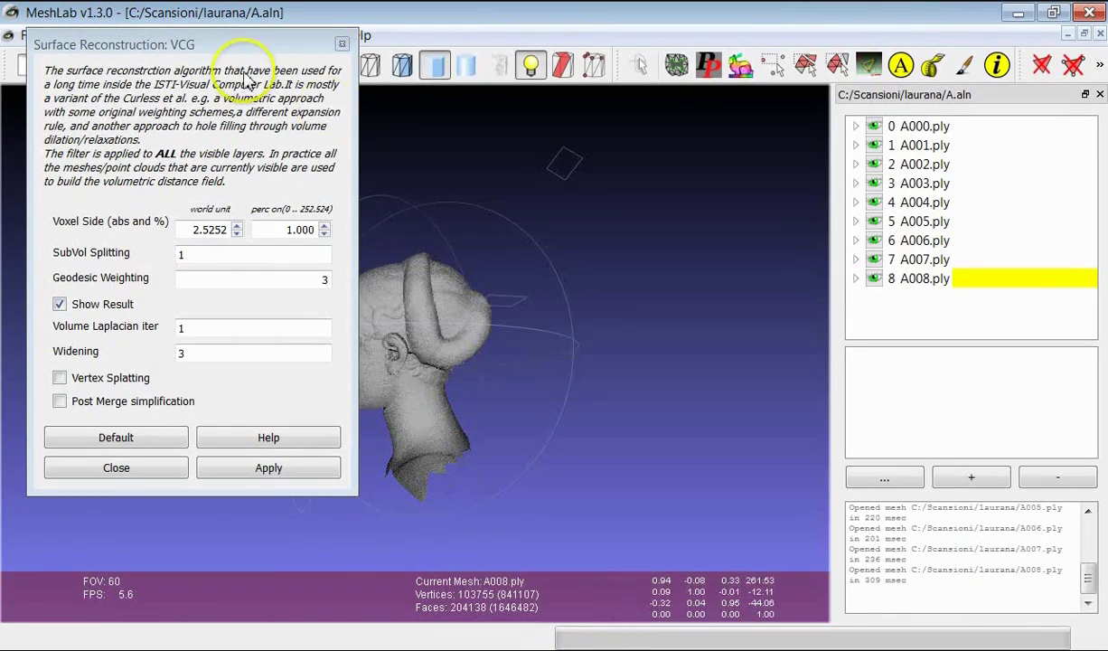
pyautogui.moveTo(249, 43); pyautogui.dragTo(724, 82)
pyautogui.moveTo(374, 450); pyautogui.dragTo(434, 396)
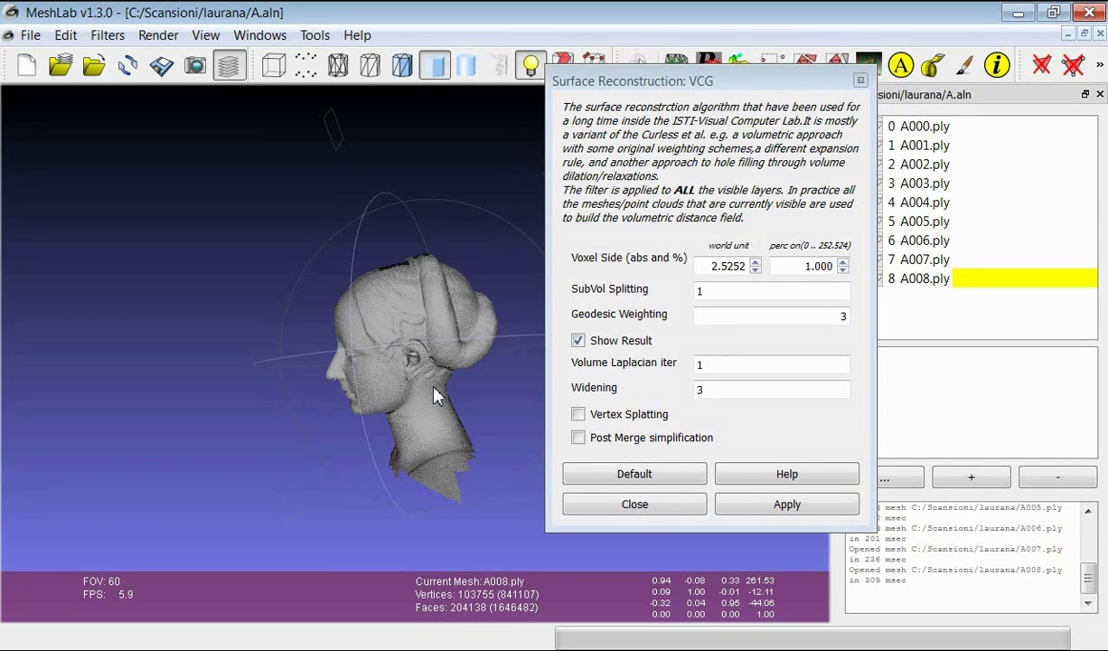
pyautogui.moveTo(434, 395)
pyautogui.mouseDown()
pyautogui.moveTo(420, 366)
pyautogui.moveTo(494, 329)
pyautogui.mouseUp()
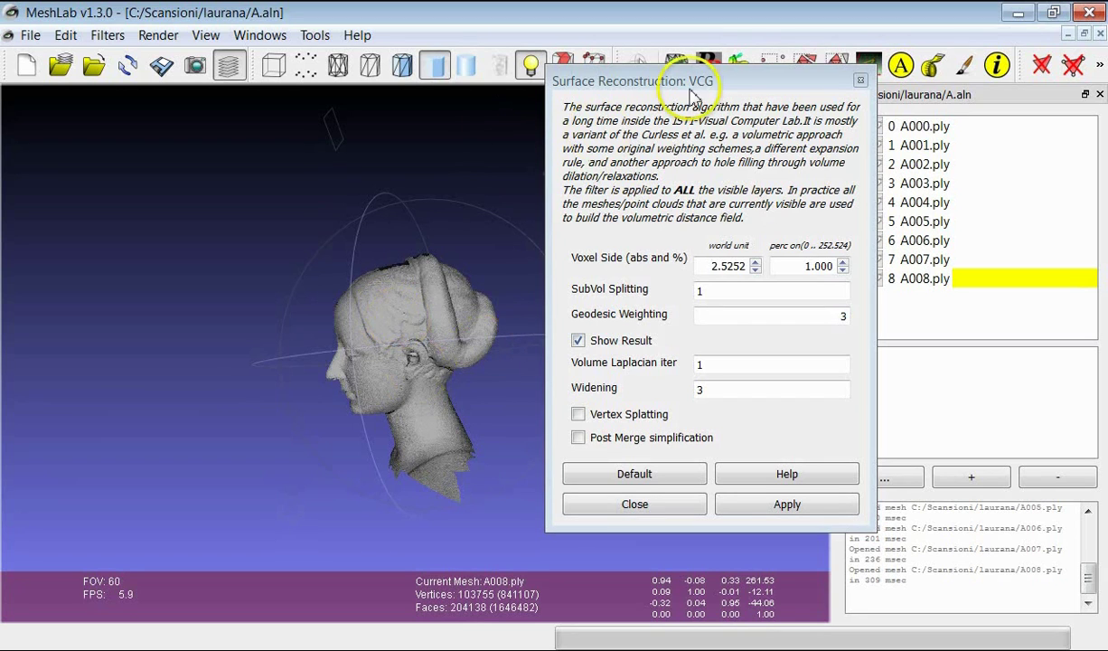
pyautogui.click(749, 82)
pyautogui.moveTo(749, 82); pyautogui.dragTo(751, 90)
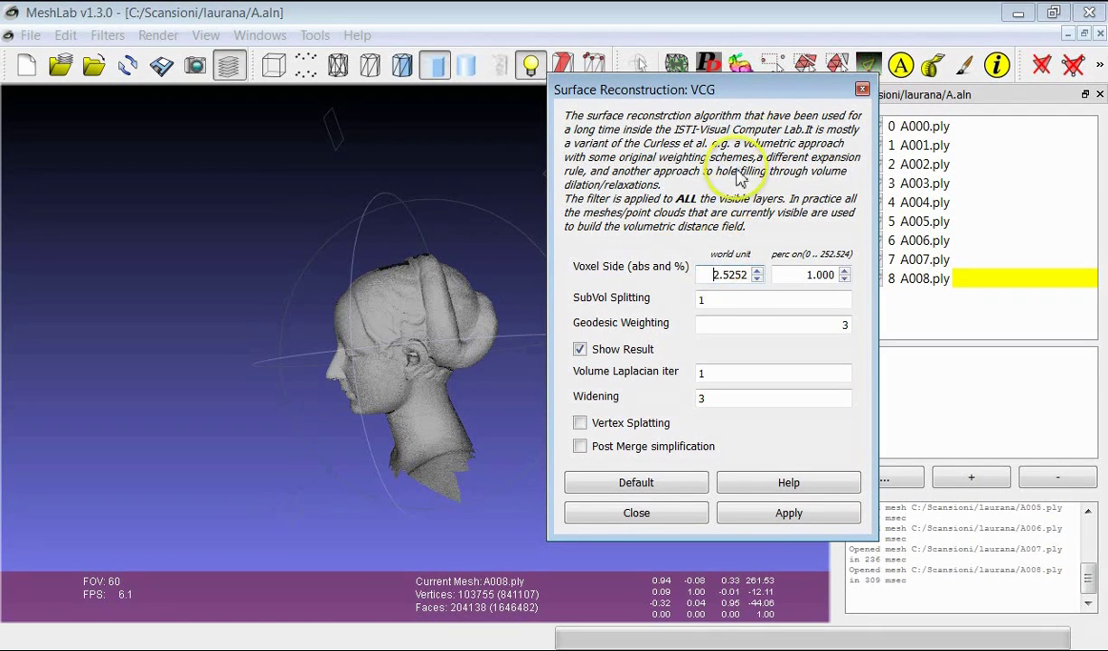
pyautogui.moveTo(753, 99); pyautogui.dragTo(707, 77)
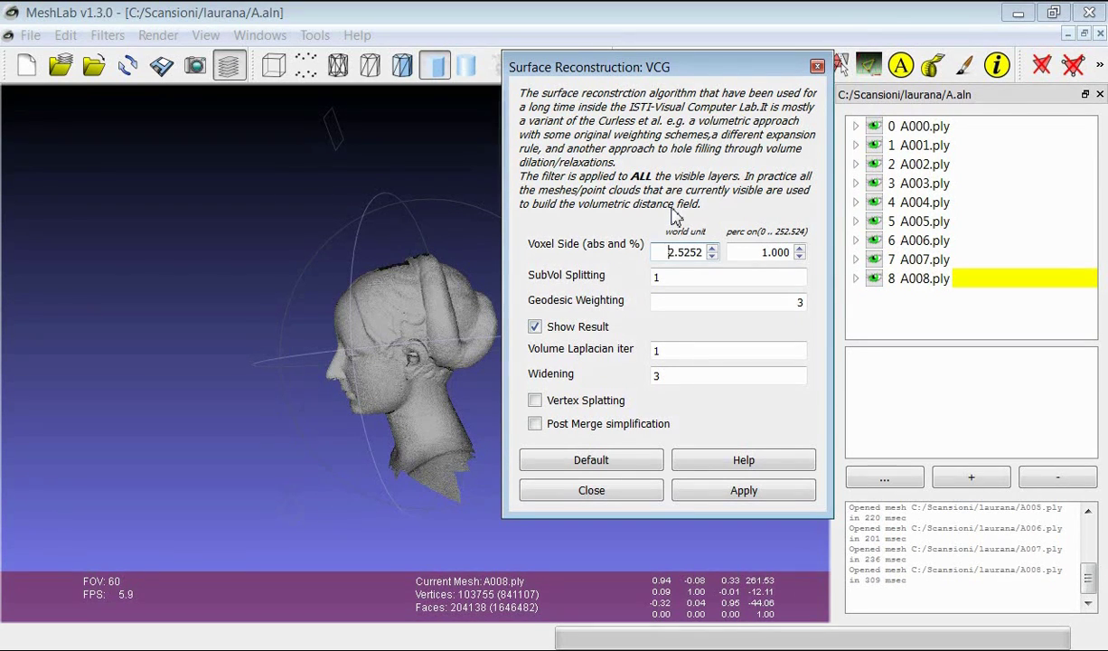
# Apply the VCG reconstruction and show only the new plymcout.ply layer from the front
pyautogui.click(743, 491)
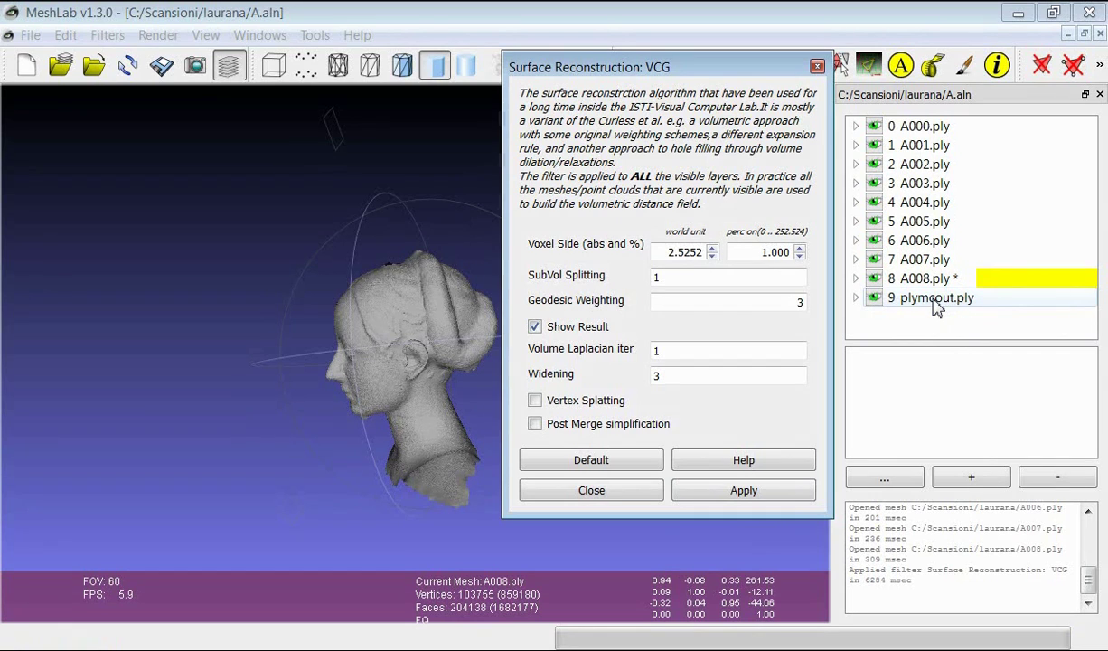
pyautogui.keyDown('ctrl'); pyautogui.click(875, 298); pyautogui.keyUp('ctrl')
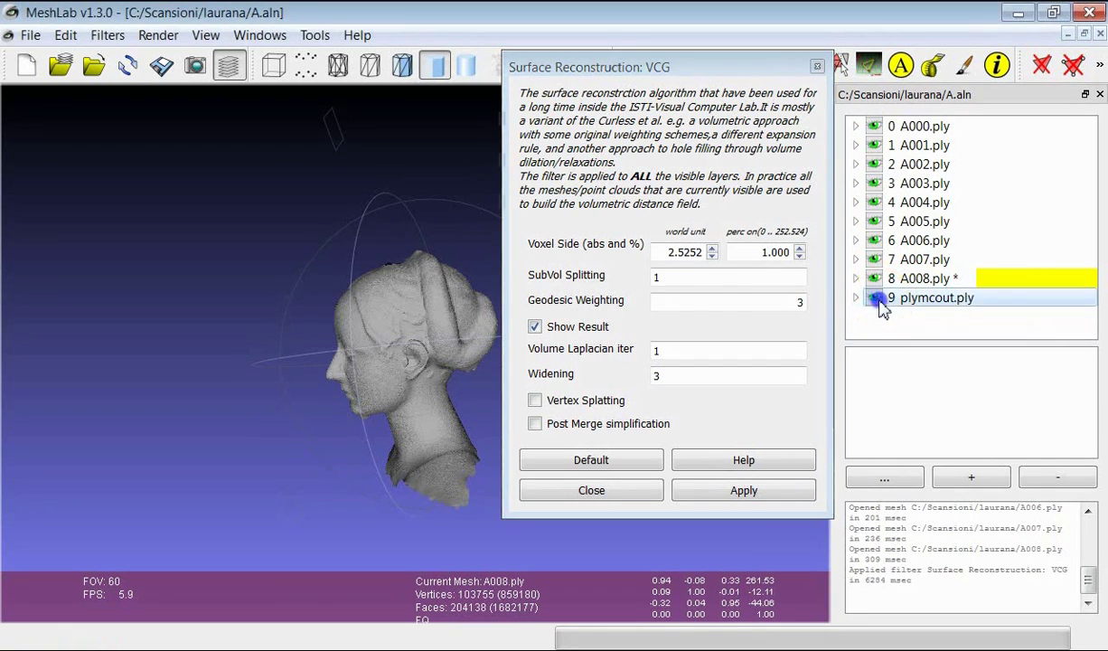
pyautogui.click(817, 66)
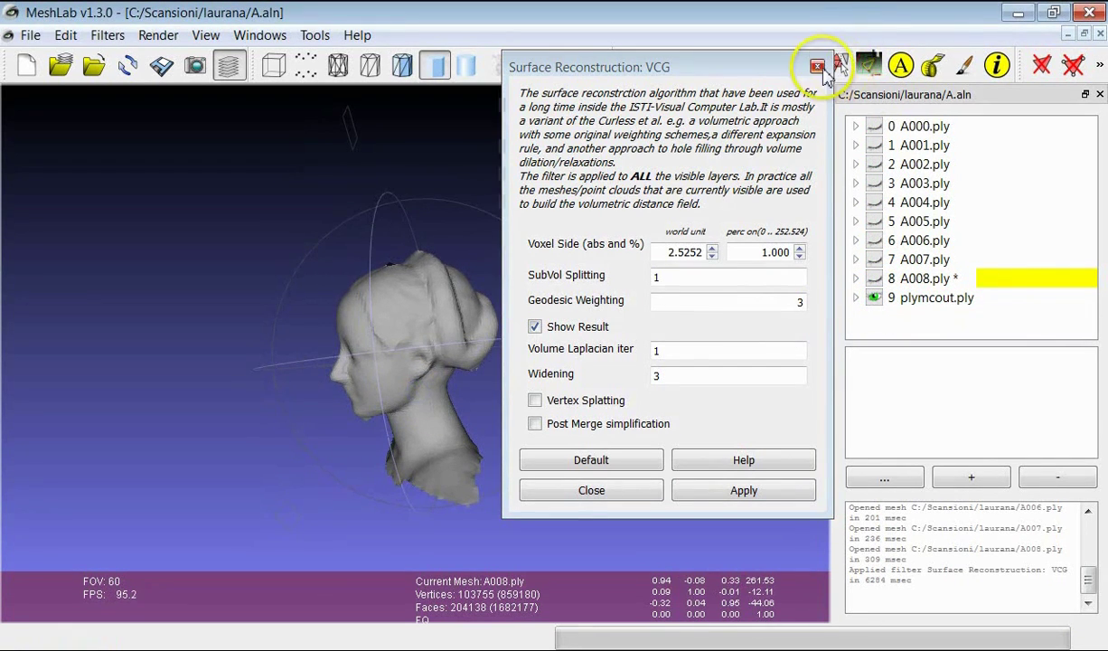
pyautogui.moveTo(437, 379); pyautogui.dragTo(495, 342)
# Display the reconstructed head as a wireframe
pyautogui.scroll(10, 503, 332)
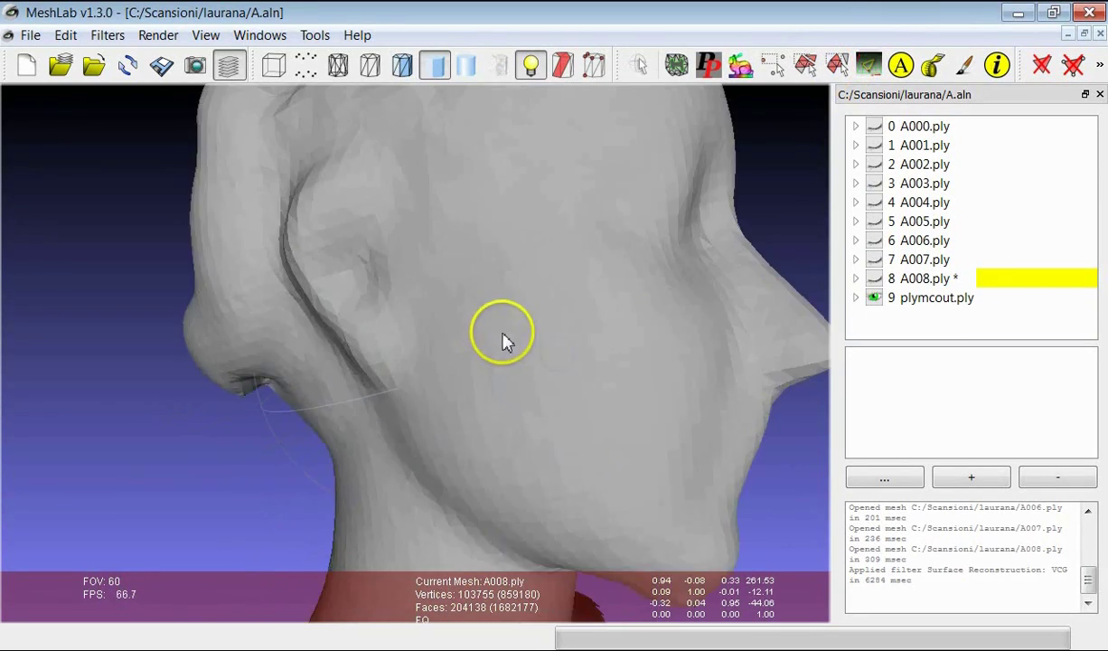
pyautogui.click(370, 65)
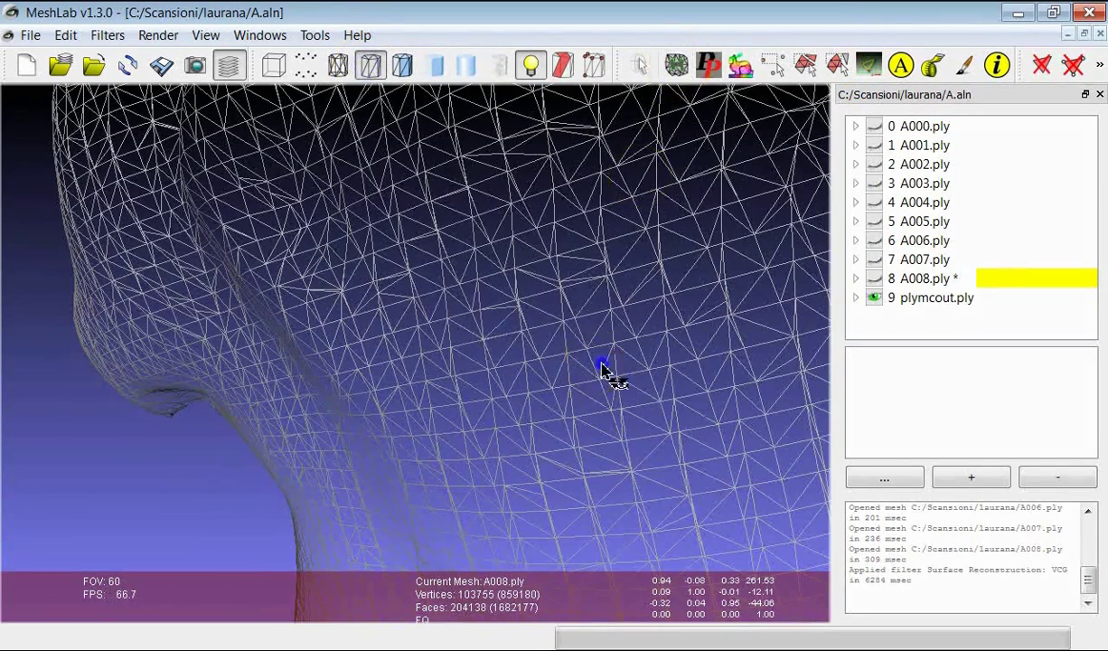
pyautogui.moveTo(606, 376); pyautogui.dragTo(624, 388)
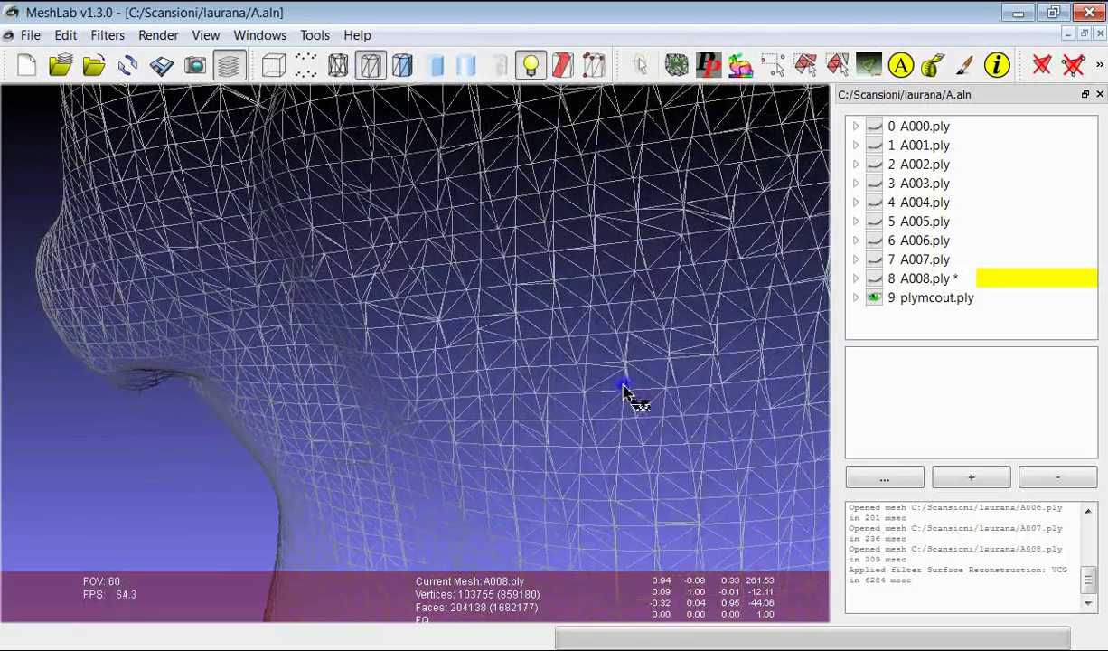
# Measure three triangle edges, reading 2.91954, 3.83611 and 2.11372, then exit the Measuring Tool
pyautogui.click(933, 65)
pyautogui.moveTo(628, 269); pyautogui.dragTo(561, 281)
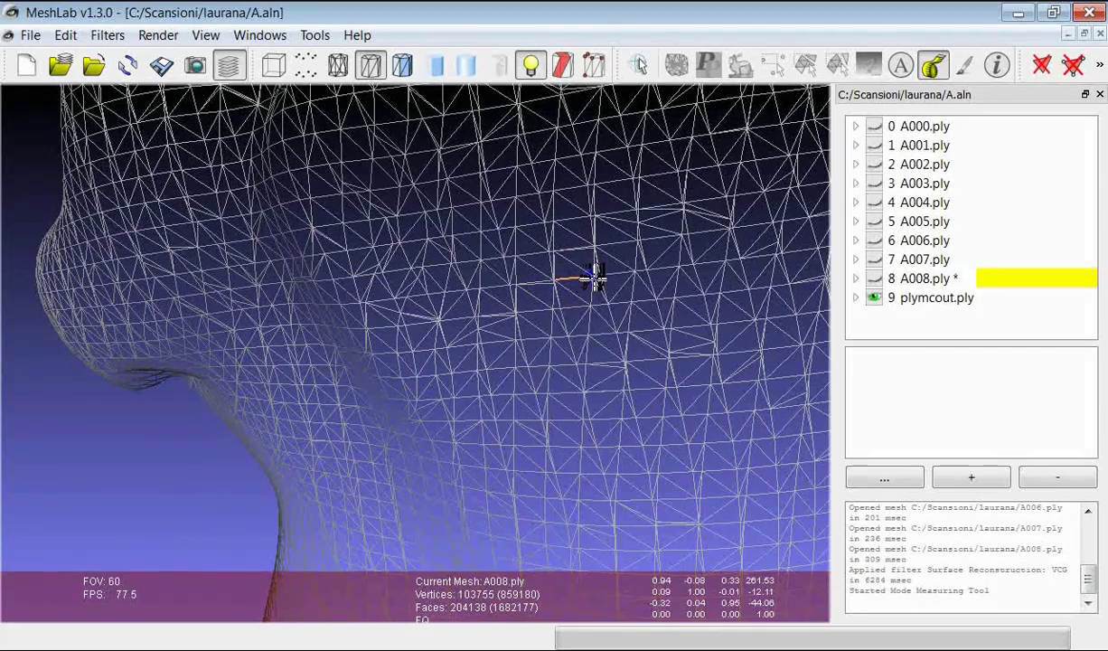
pyautogui.click(594, 277)
pyautogui.click(705, 210)
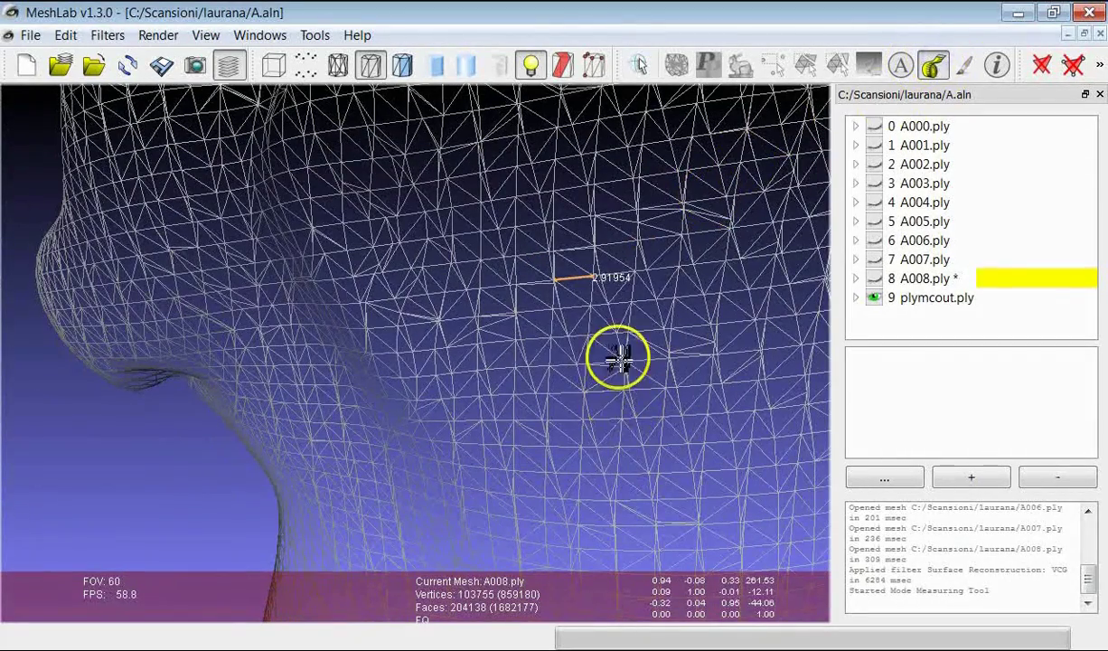
pyautogui.click(640, 180)
pyautogui.click(683, 199)
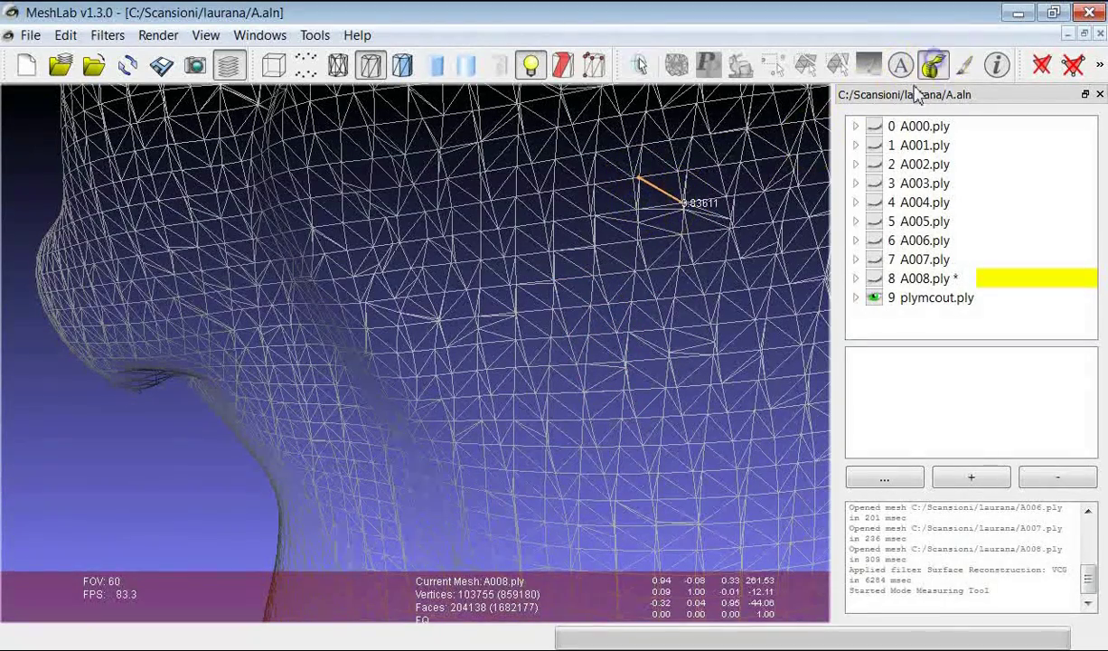
pyautogui.click(640, 208)
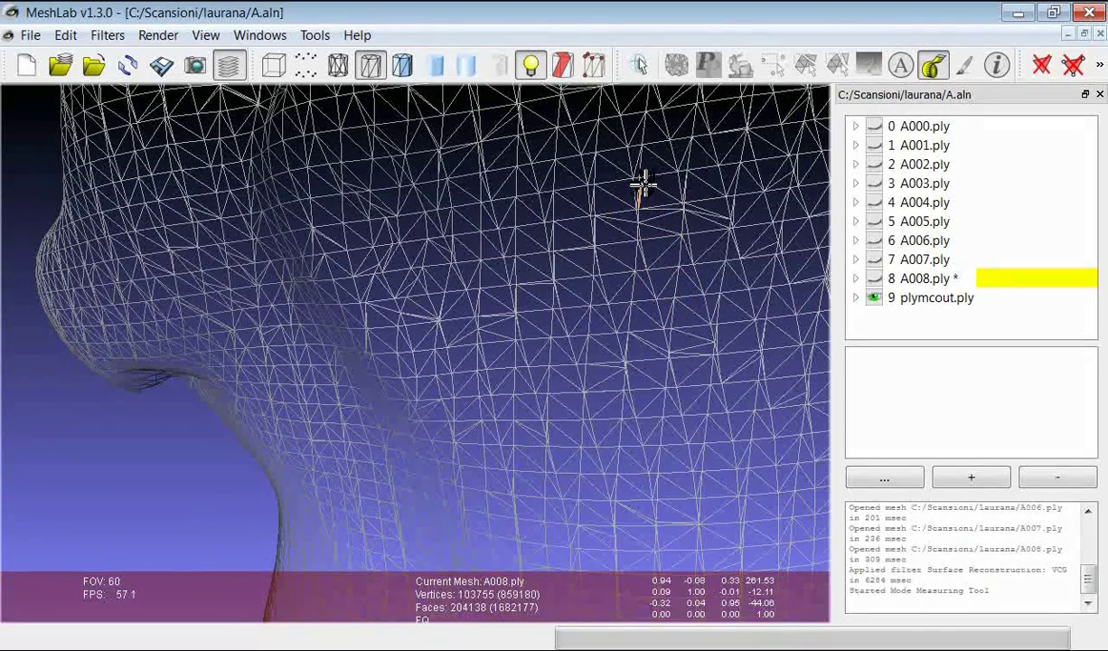
pyautogui.click(640, 181)
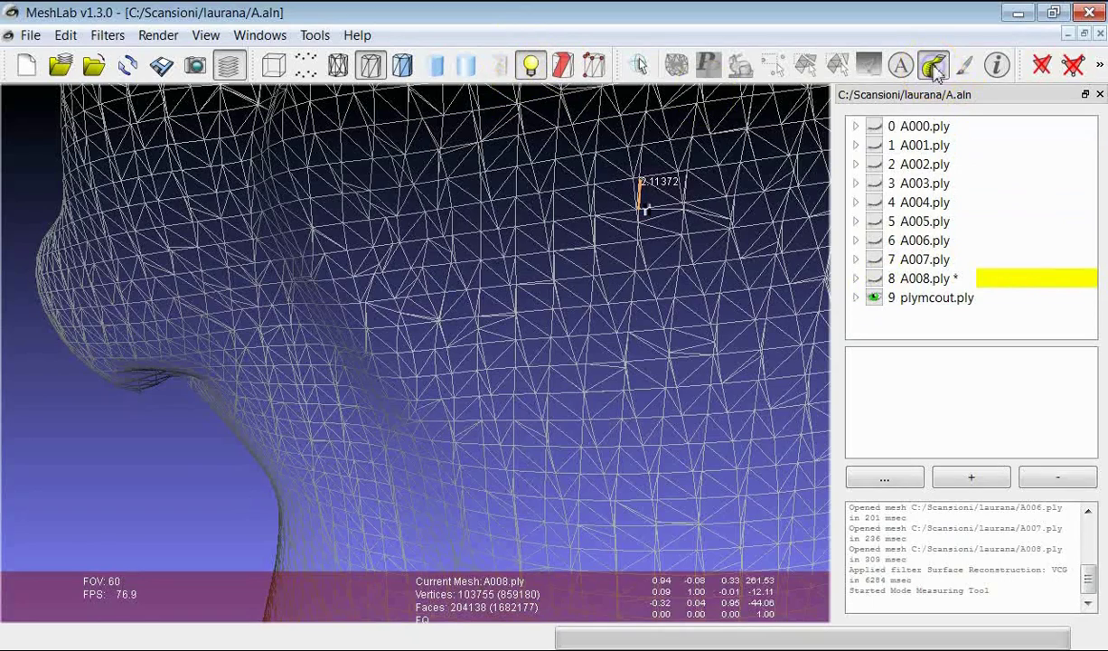
pyautogui.click(934, 66)
pyautogui.click(466, 65)
pyautogui.scroll(-5, 442, 466)
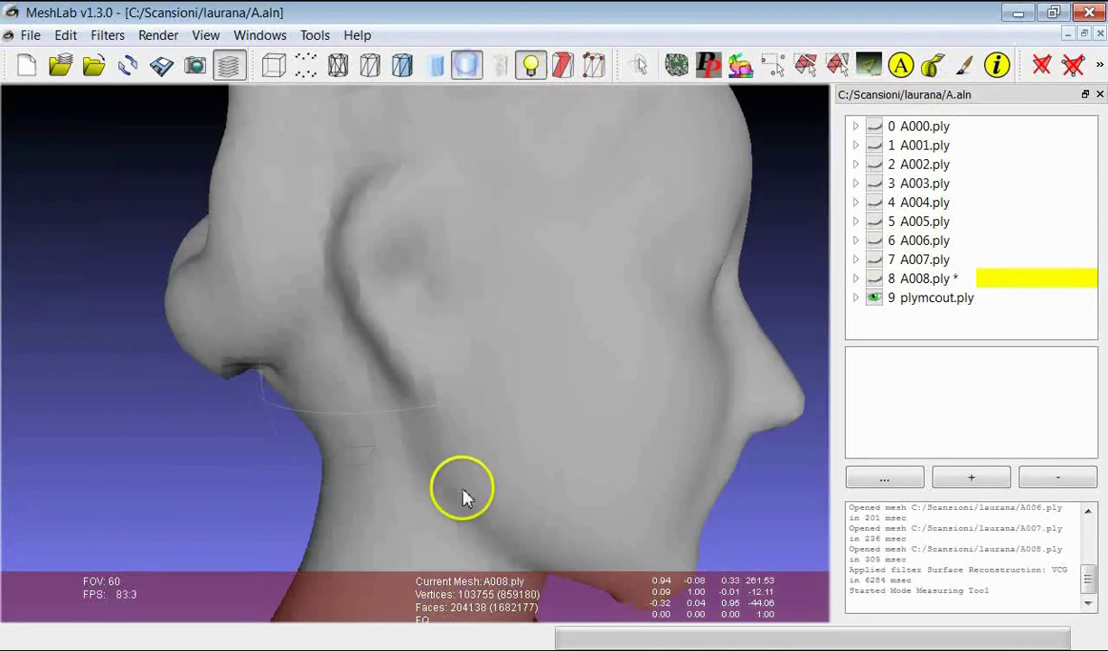
pyautogui.moveTo(449, 398); pyautogui.dragTo(493, 298)
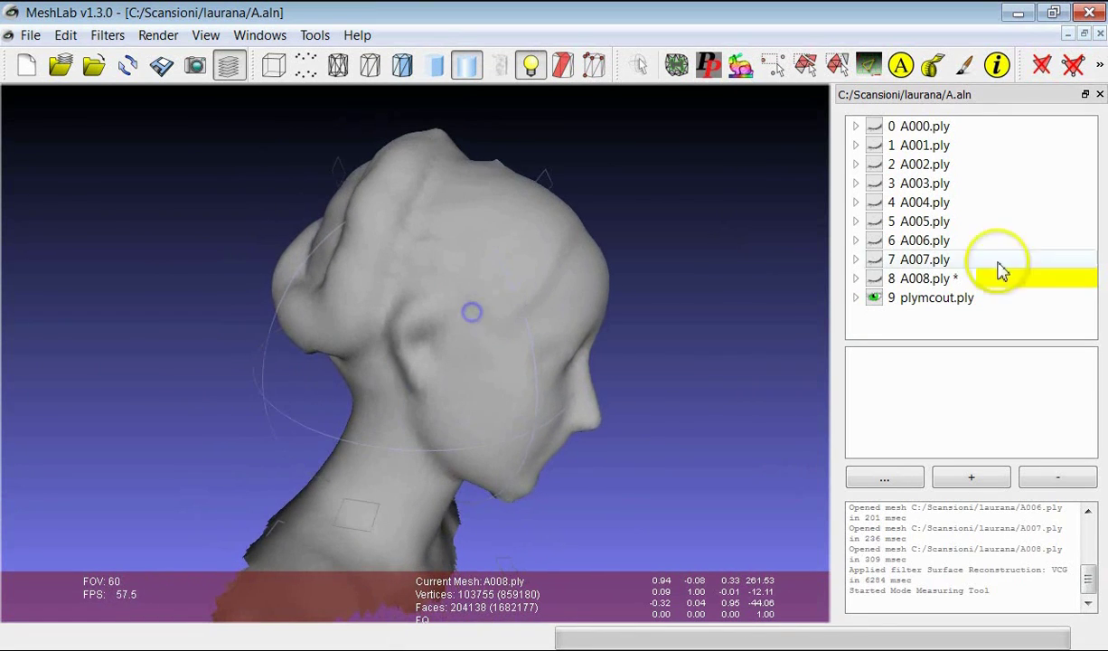
pyautogui.keyDown('ctrl'); pyautogui.click(874, 240); pyautogui.keyUp('ctrl')
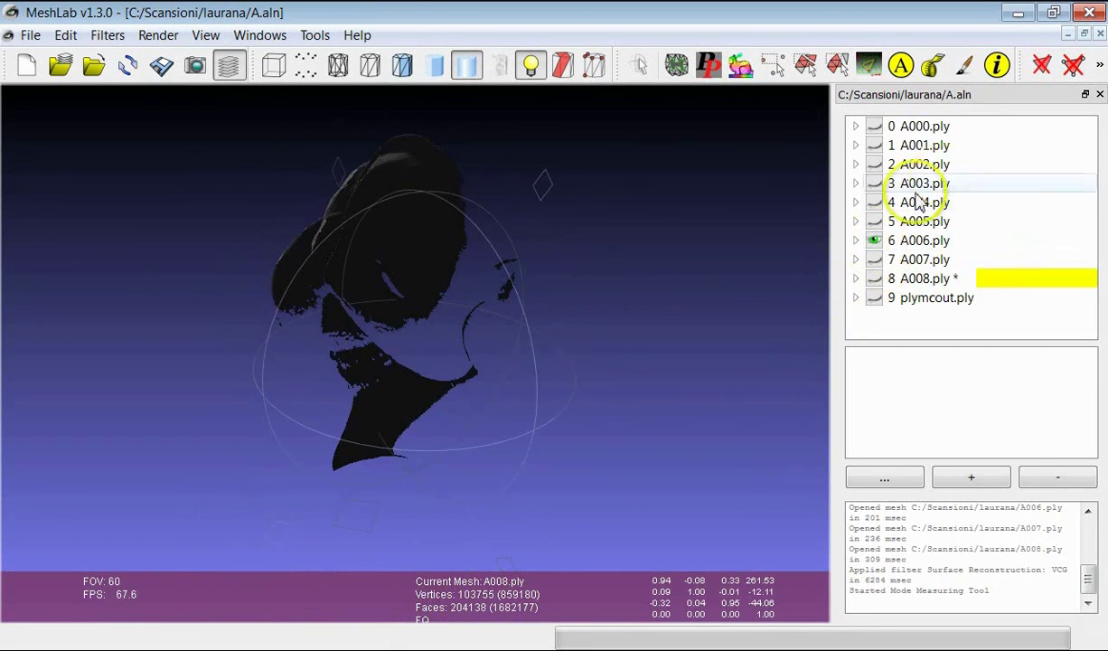
pyautogui.click(874, 164)
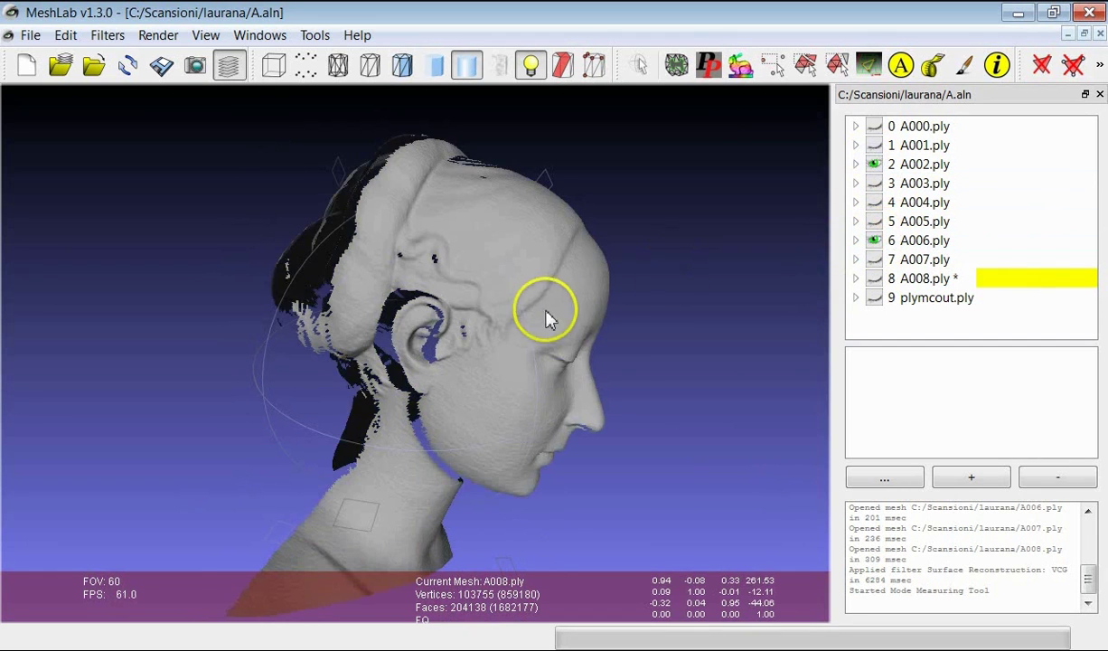
pyautogui.moveTo(549, 314); pyautogui.dragTo(669, 304)
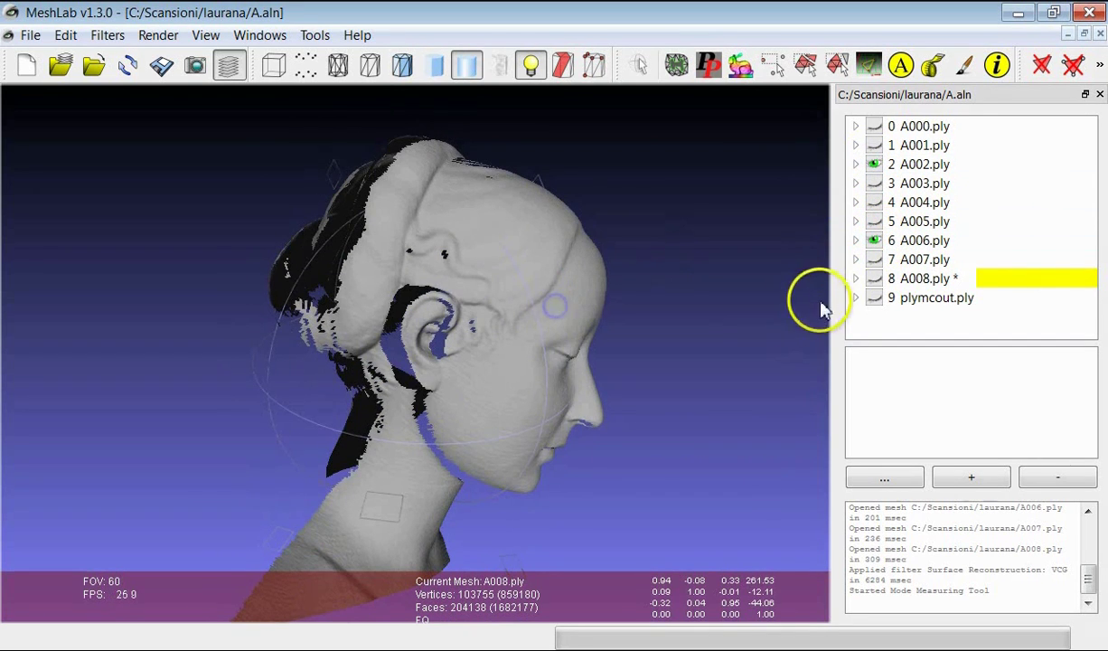
pyautogui.keyDown('ctrl'); pyautogui.click(874, 297); pyautogui.keyUp('ctrl')
pyautogui.moveTo(460, 349); pyautogui.dragTo(729, 324)
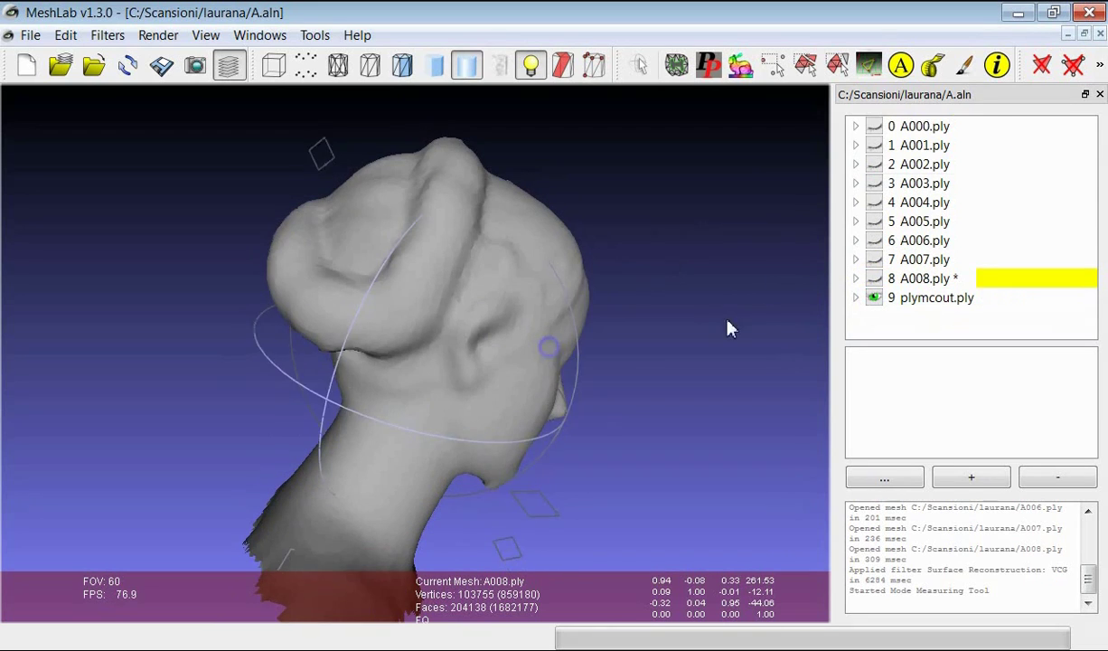
pyautogui.moveTo(460, 361); pyautogui.dragTo(685, 316)
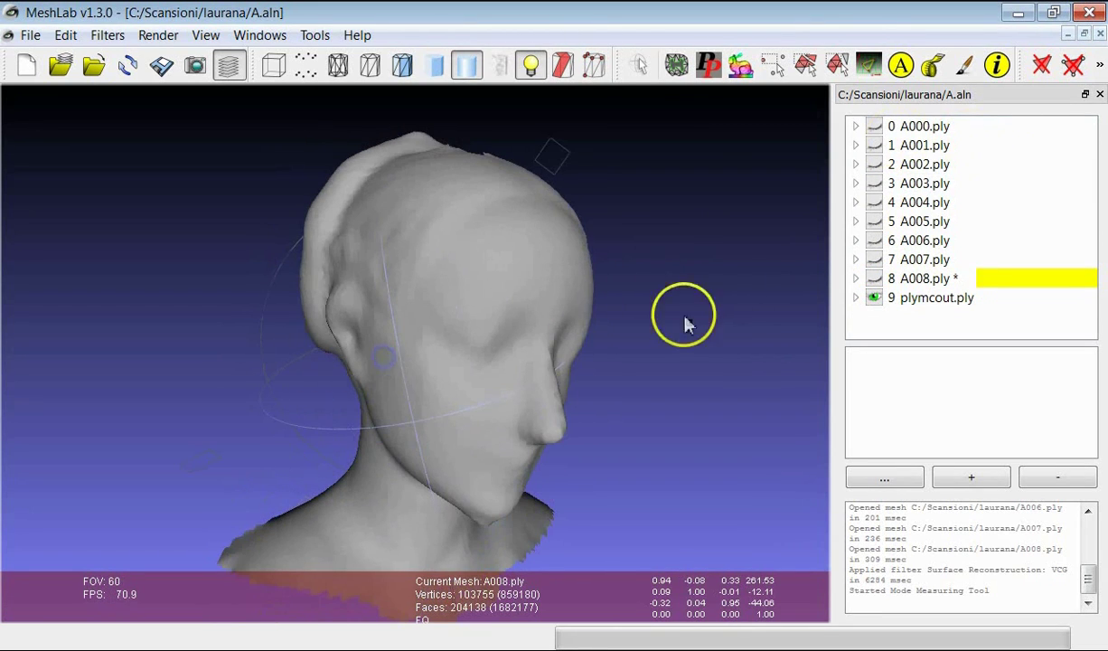
pyautogui.click(911, 300)
# Delete the old plymcout.ply layer and make all nine scans A000–A008 visible again
pyautogui.click(1040, 476)
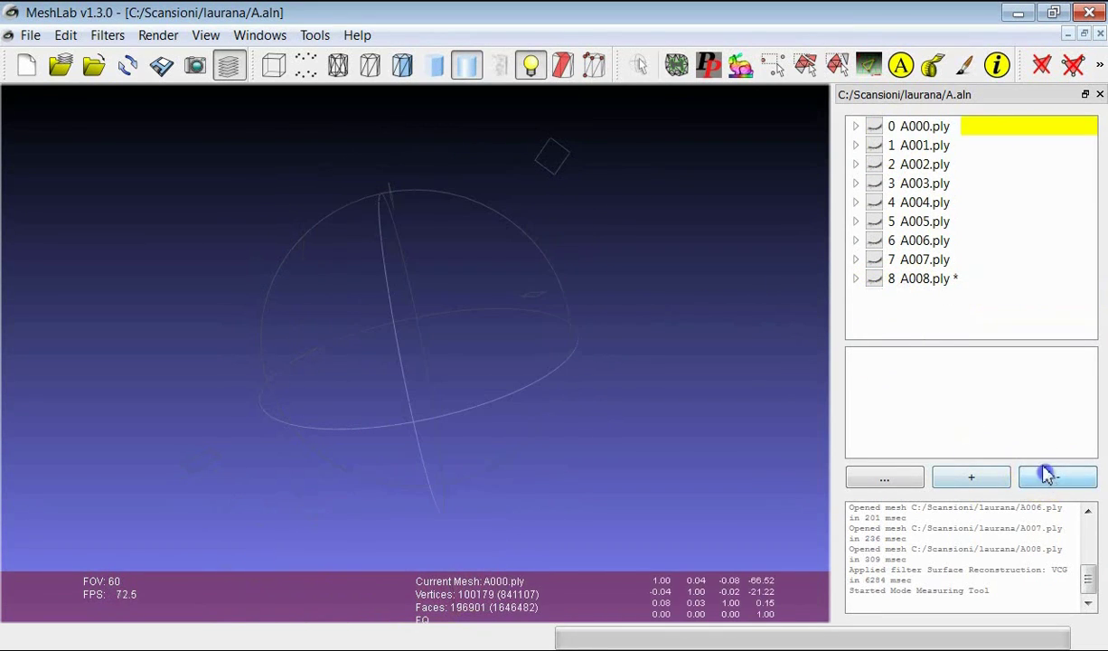
pyautogui.click(878, 279)
pyautogui.click(874, 278)
pyautogui.click(874, 260)
pyautogui.click(874, 241)
pyautogui.click(874, 222)
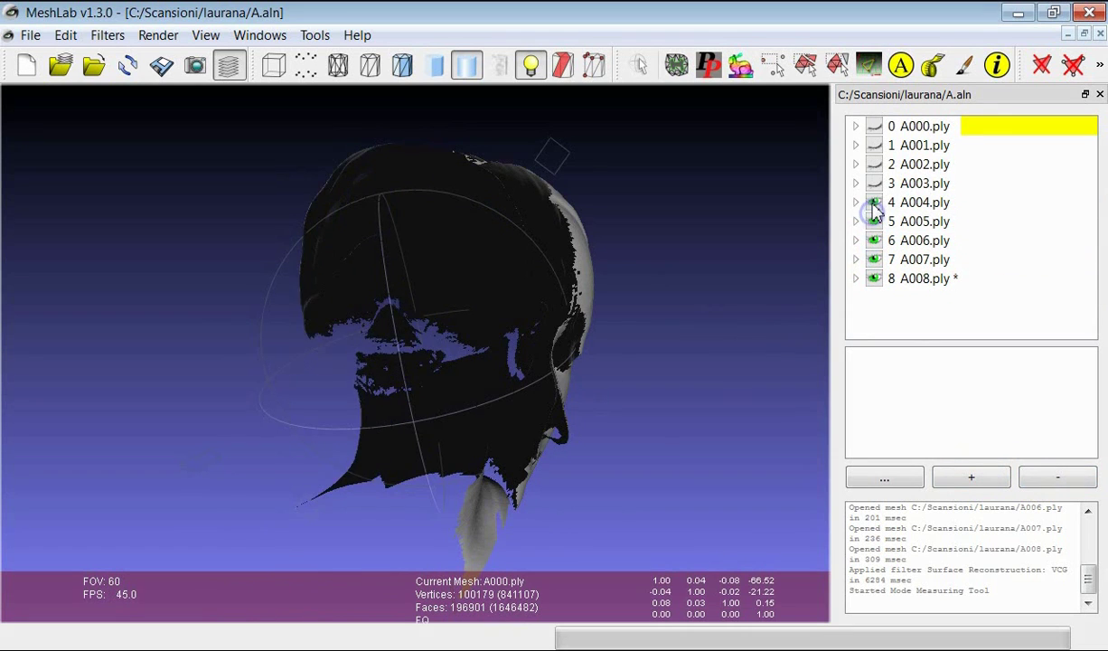
pyautogui.click(874, 202)
pyautogui.click(874, 183)
pyautogui.click(874, 165)
pyautogui.click(874, 146)
pyautogui.click(874, 127)
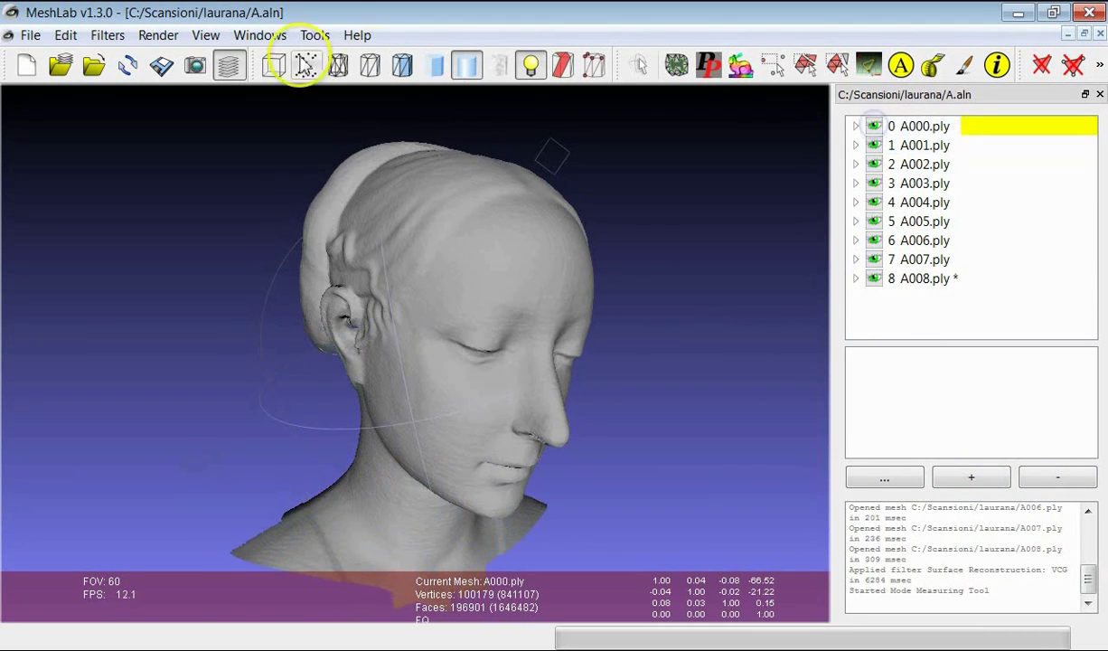
# Open the Surface Reconstruction: VCG filter for the nine visible scans
pyautogui.click(107, 36)
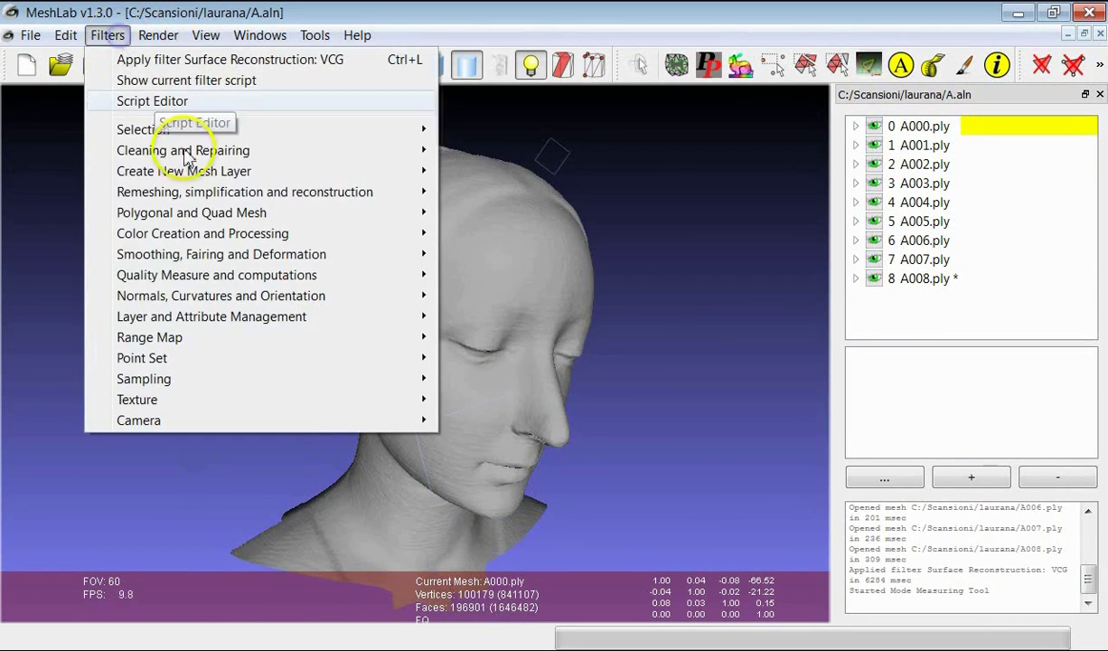
pyautogui.moveTo(209, 192)
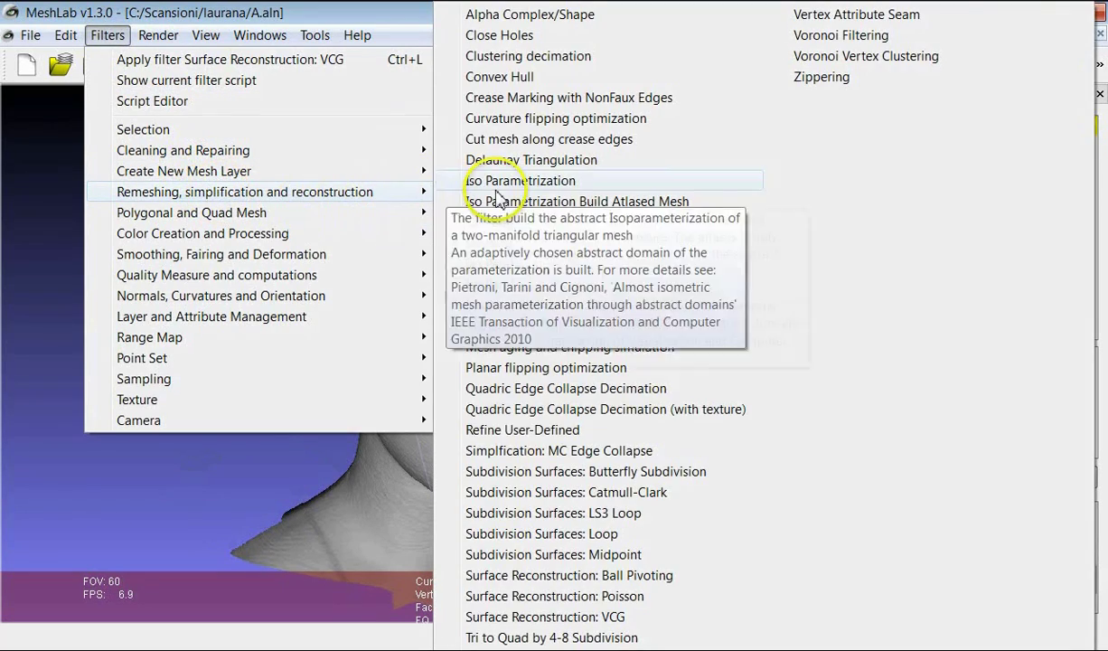
pyautogui.click(575, 617)
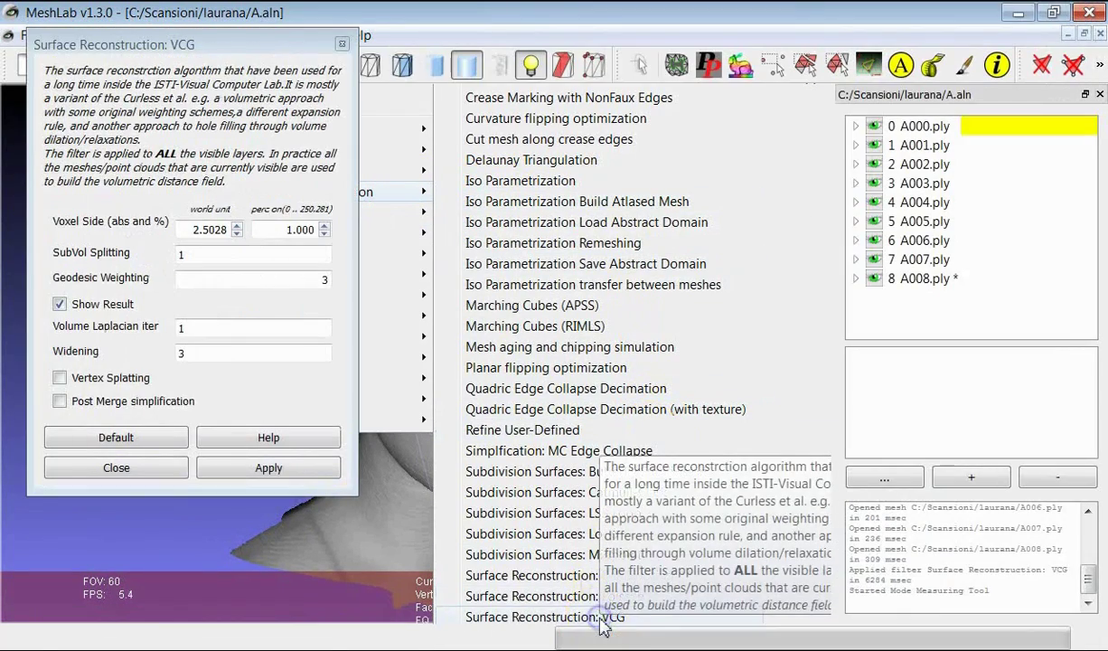
pyautogui.moveTo(241, 49); pyautogui.dragTo(764, 75)
# Set Voxel Side 0.6007 and SubVol Splitting 2, then apply the reconstruction
pyautogui.click(715, 257)
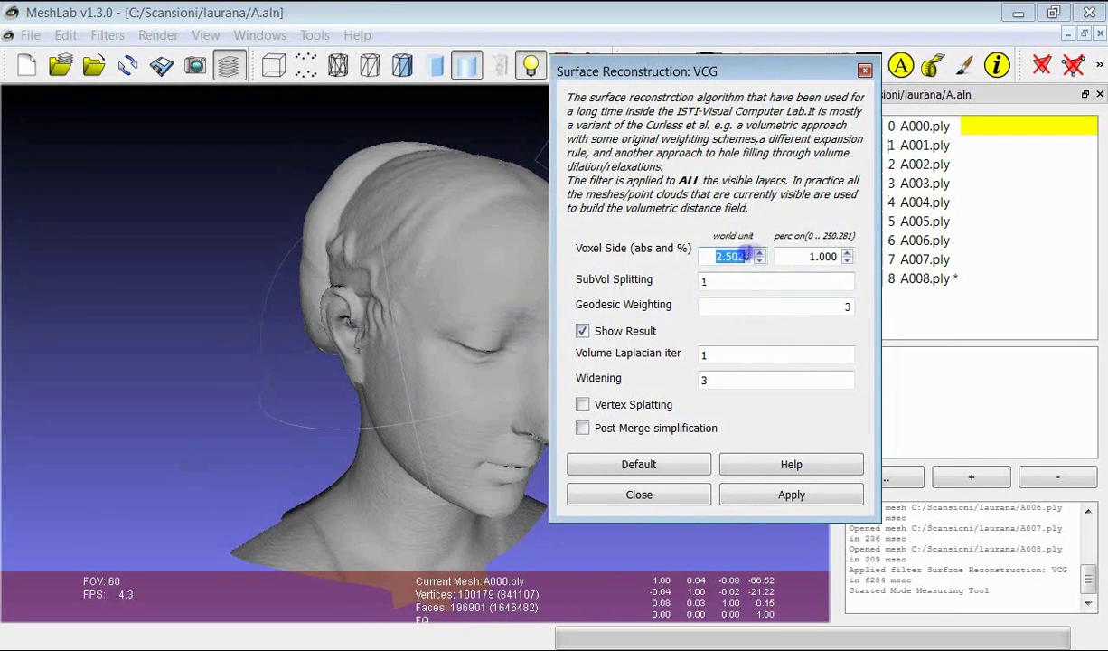
pyautogui.write('0')
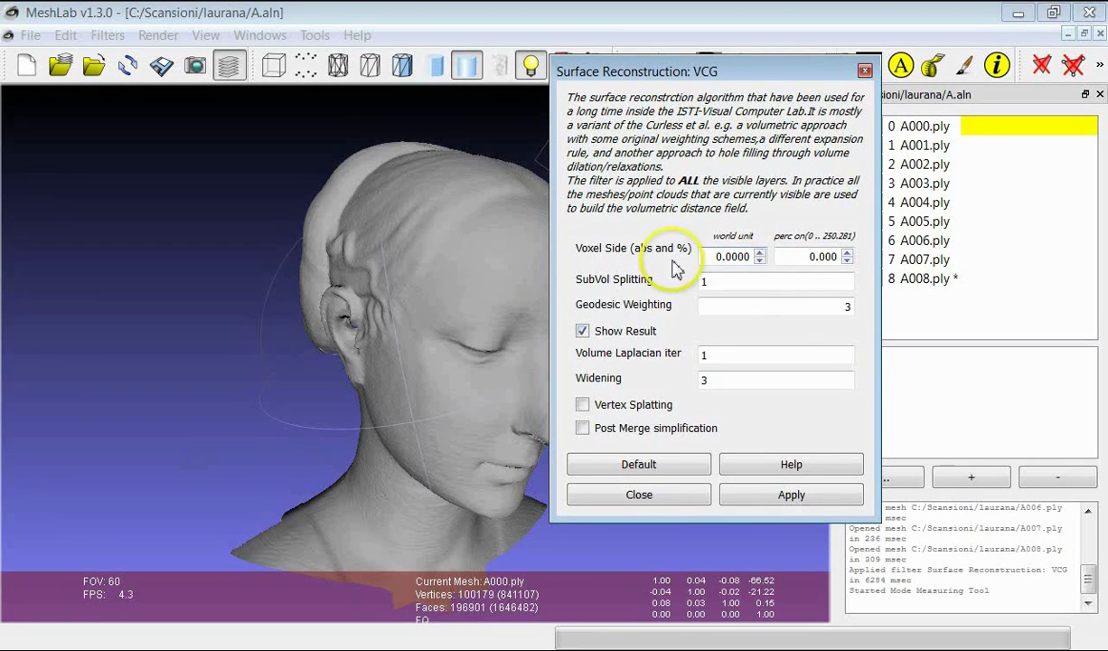
pyautogui.click(734, 256)
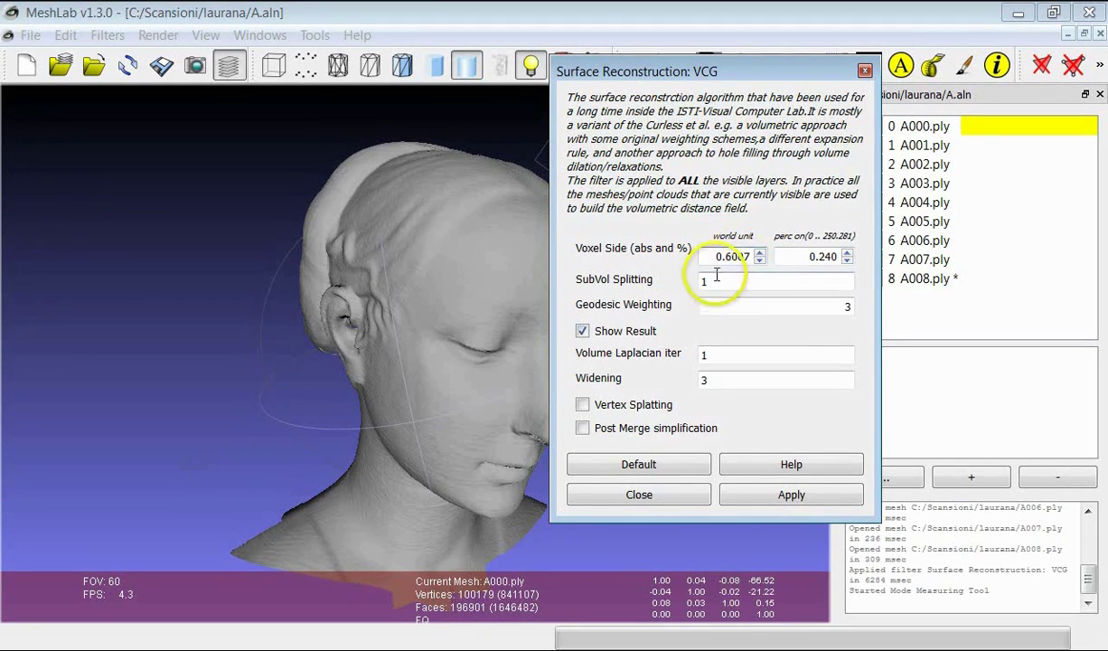
pyautogui.doubleClick(697, 281)
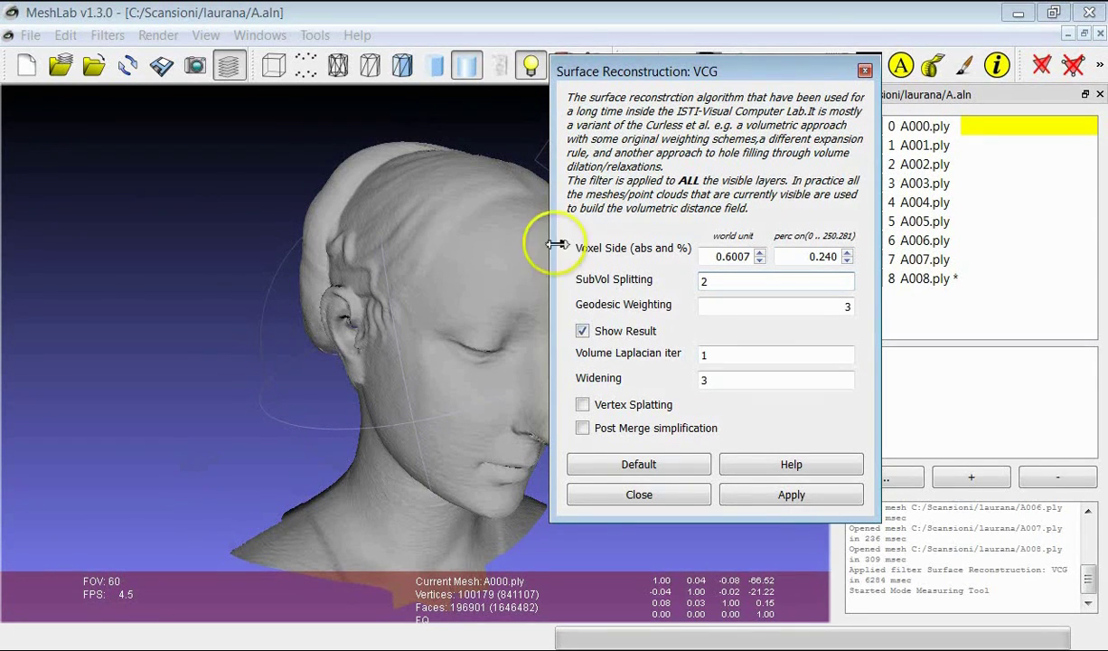
pyautogui.click(792, 495)
pyautogui.moveTo(756, 74); pyautogui.dragTo(225, 63)
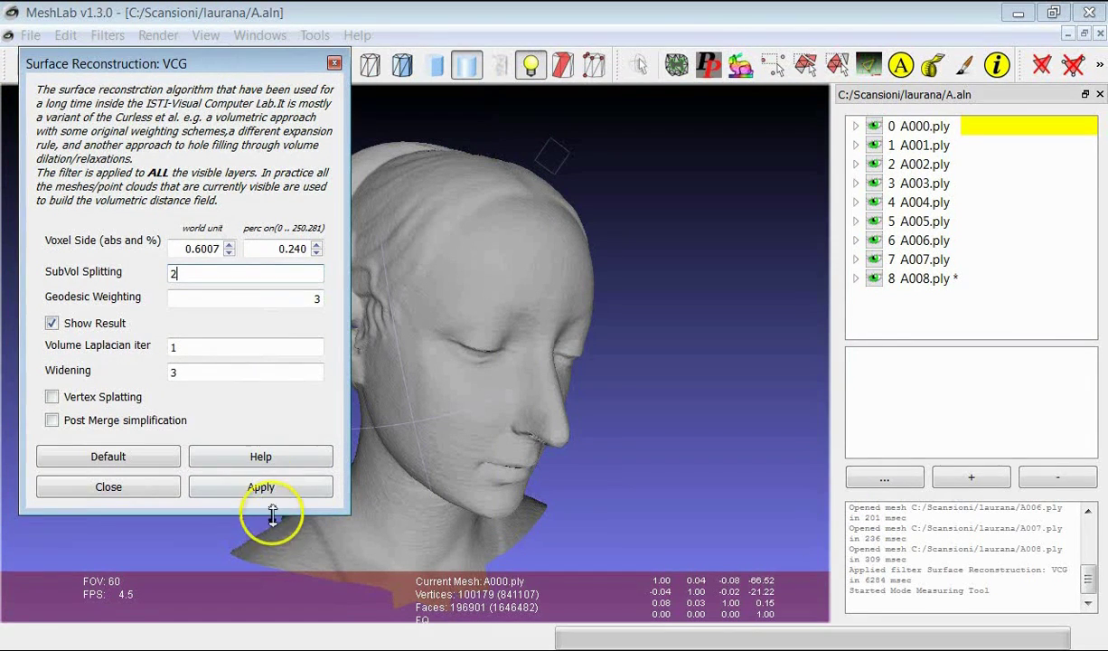
pyautogui.click(265, 487)
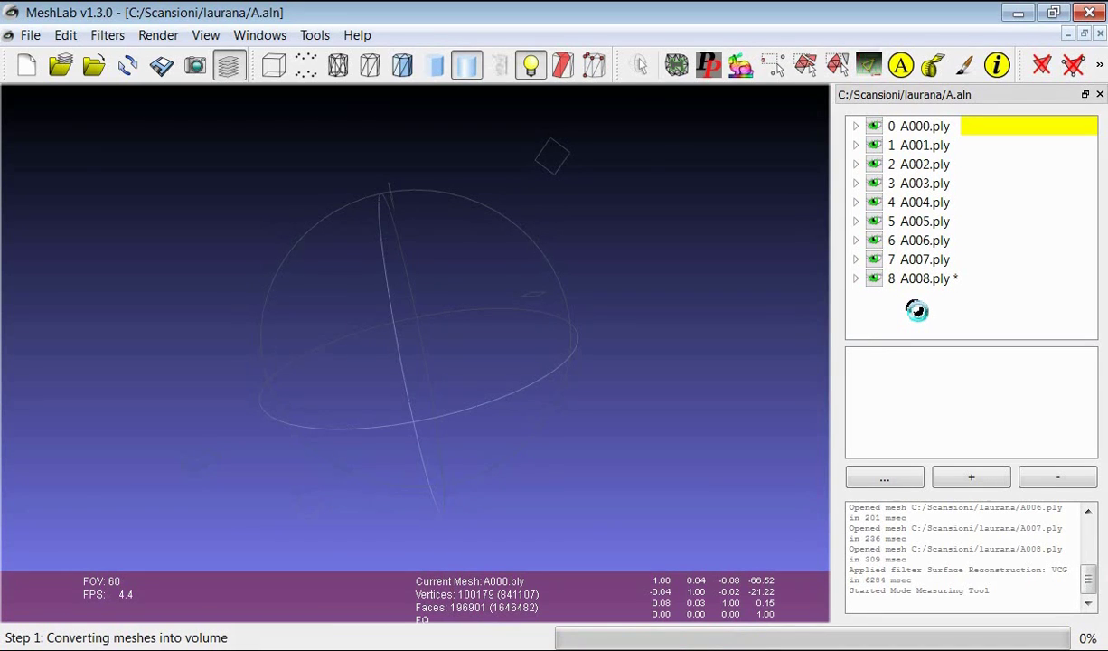
# Wait for the VCG filter to complete, adding plymcout_000, plymcout_001, plymcout_010 and further layers
pyautogui.click(917, 303)
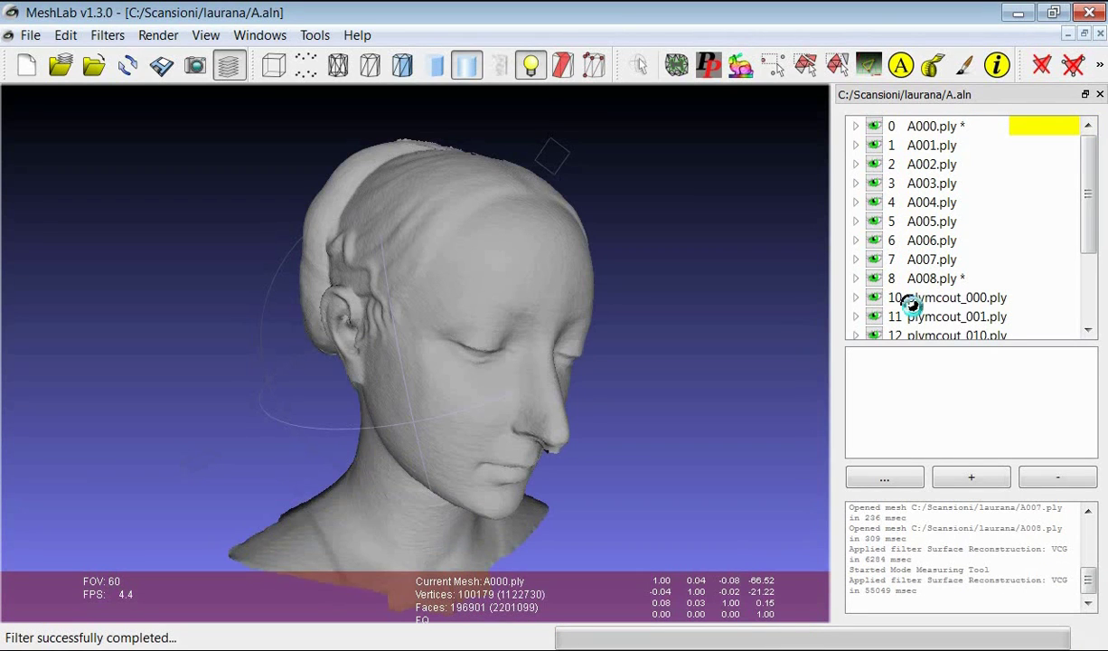
# Show only plymcout_000, then add plymcout_001, plymcout_010, plymcout_011 and plymcout_100
pyautogui.keyDown('ctrl'); pyautogui.click(873, 278); pyautogui.keyUp('ctrl')
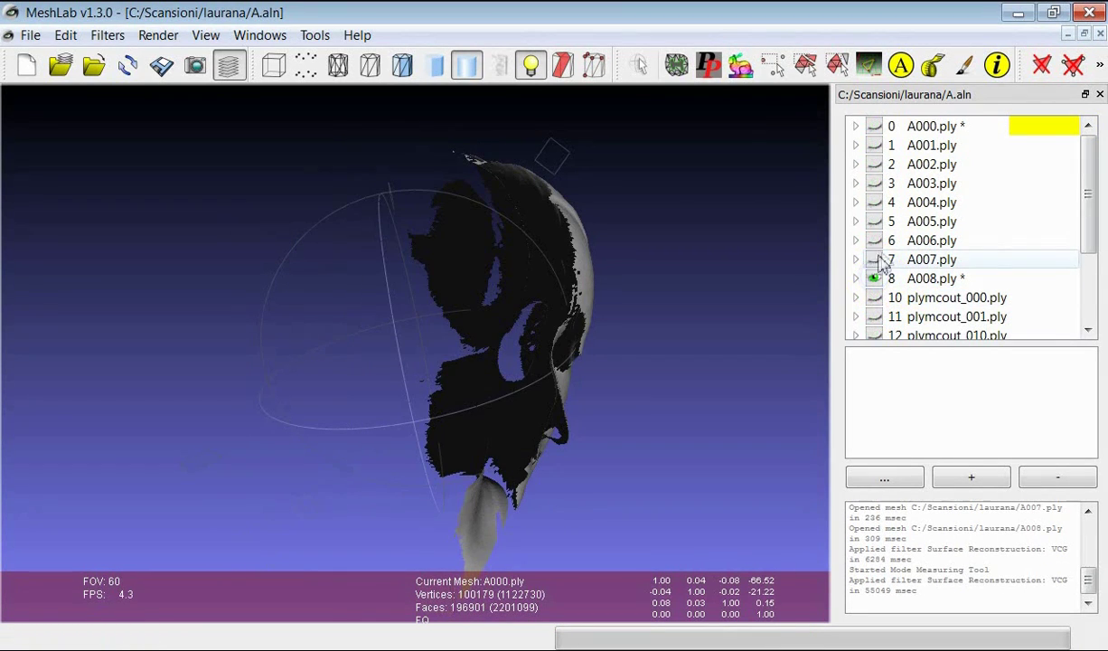
pyautogui.keyDown('ctrl'); pyautogui.click(873, 297); pyautogui.keyUp('ctrl')
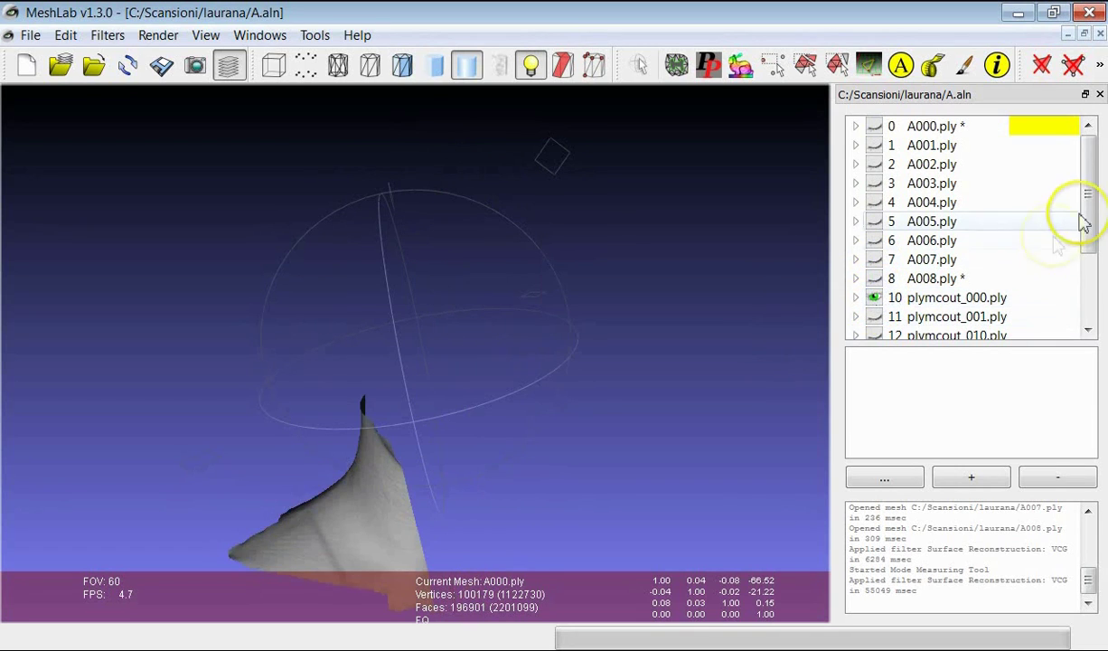
pyautogui.scroll(-2, 1085, 224)
pyautogui.moveTo(321, 493); pyautogui.dragTo(411, 488)
pyautogui.click(873, 241)
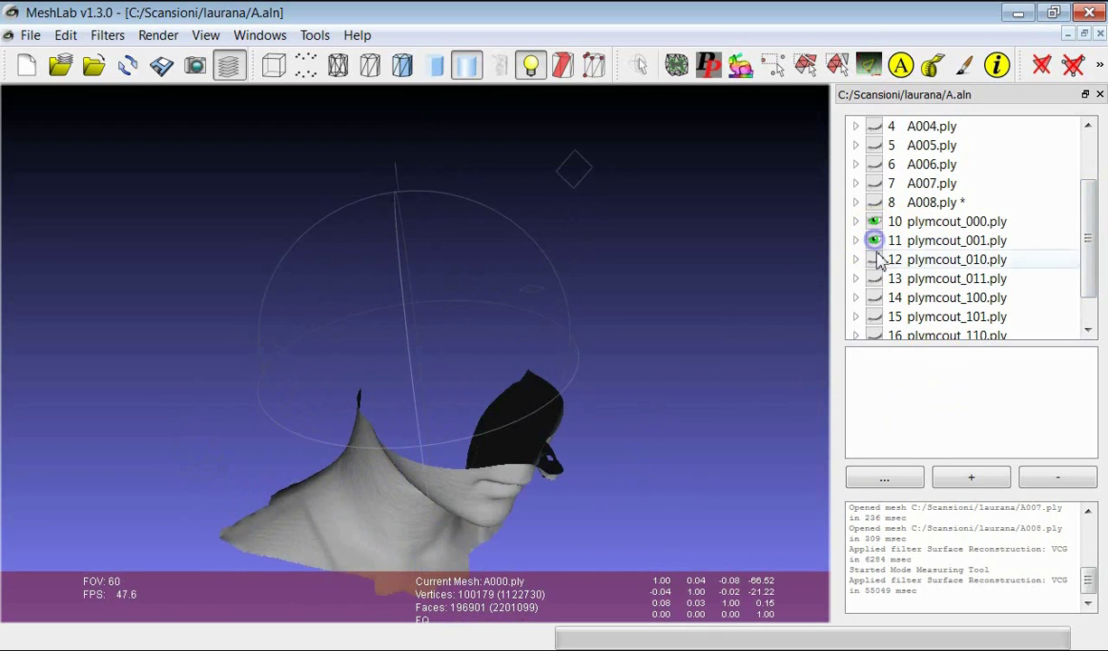
pyautogui.click(873, 259)
pyautogui.click(873, 279)
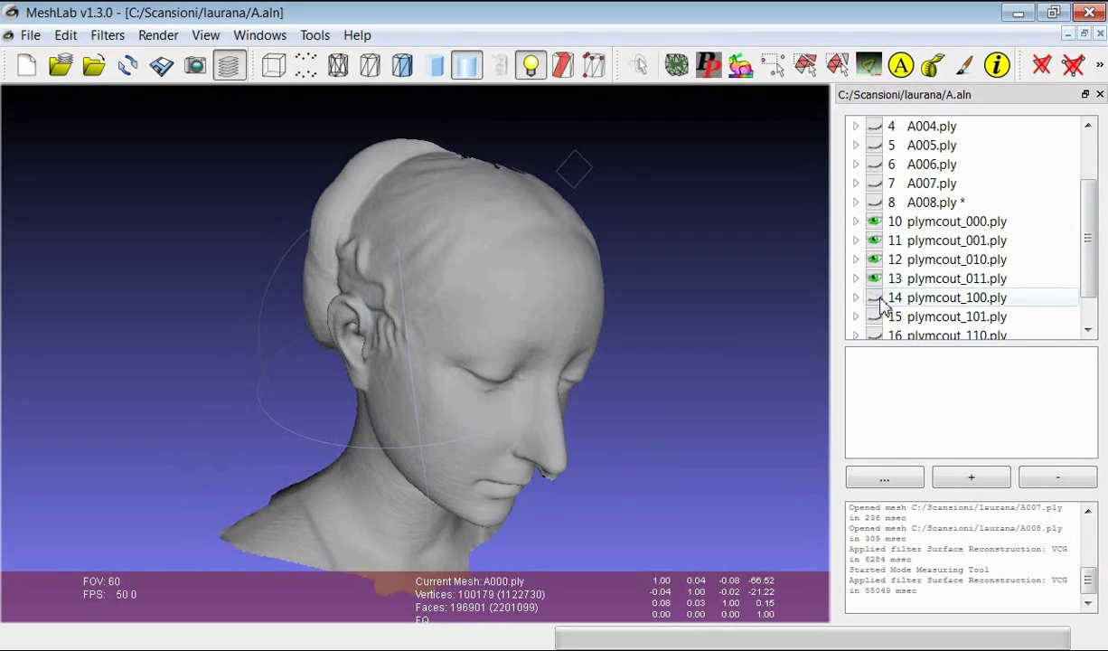
pyautogui.click(873, 297)
# Show the remaining plymcout_101, plymcout_110 and plymcout_111 sub-volumes and turn the head frontward
pyautogui.scroll(-1, 1088, 272)
pyautogui.moveTo(533, 332); pyautogui.dragTo(226, 275)
pyautogui.click(875, 279)
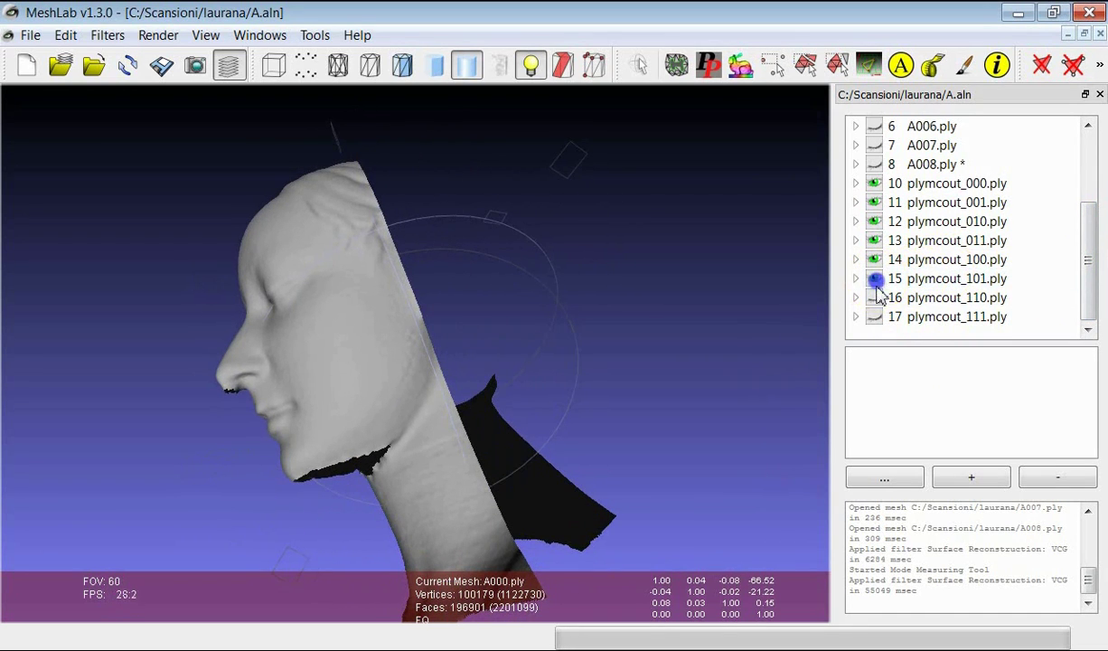
pyautogui.click(873, 297)
pyautogui.click(873, 316)
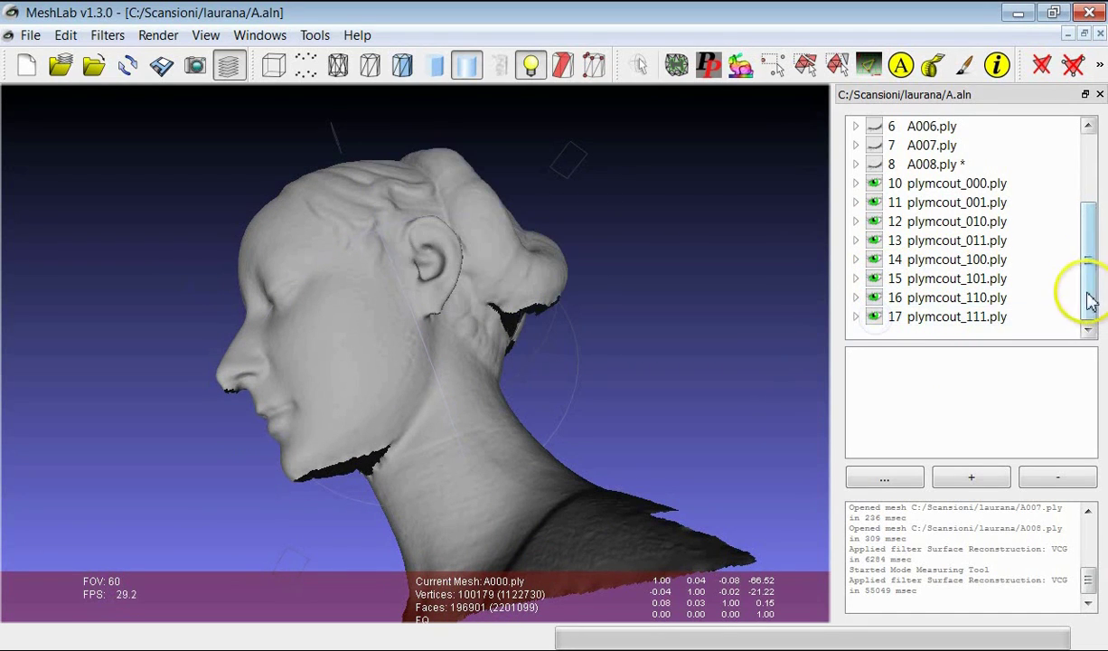
pyautogui.moveTo(1088, 301)
pyautogui.mouseDown()
pyautogui.moveTo(1094, 244)
pyautogui.moveTo(1092, 294)
pyautogui.mouseUp()
pyautogui.click(531, 322)
pyautogui.moveTo(502, 379); pyautogui.dragTo(411, 339)
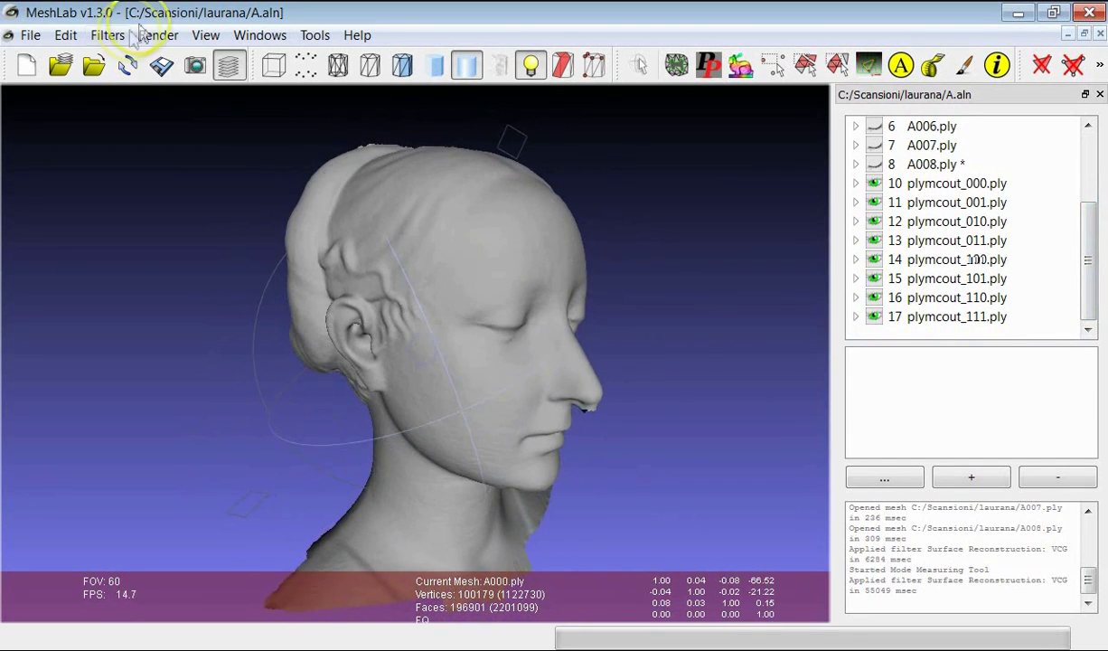
# Flatten the visible layers into one Merged Mesh with Delete Layers and Merge duplicate vertices on
pyautogui.click(107, 34)
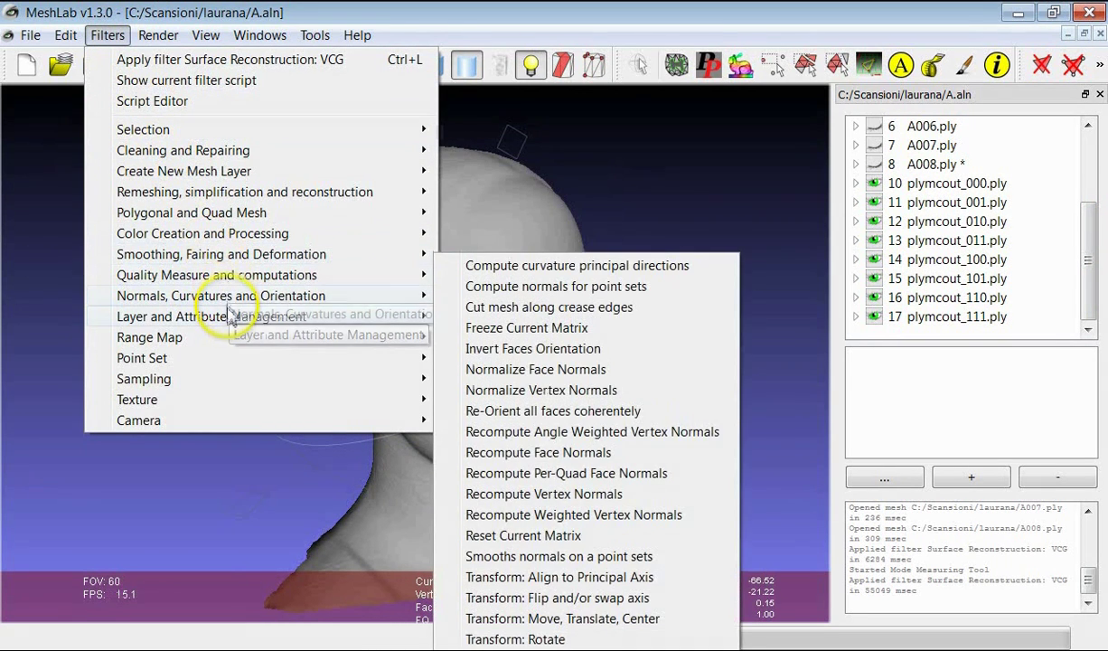
pyautogui.moveTo(440, 333)
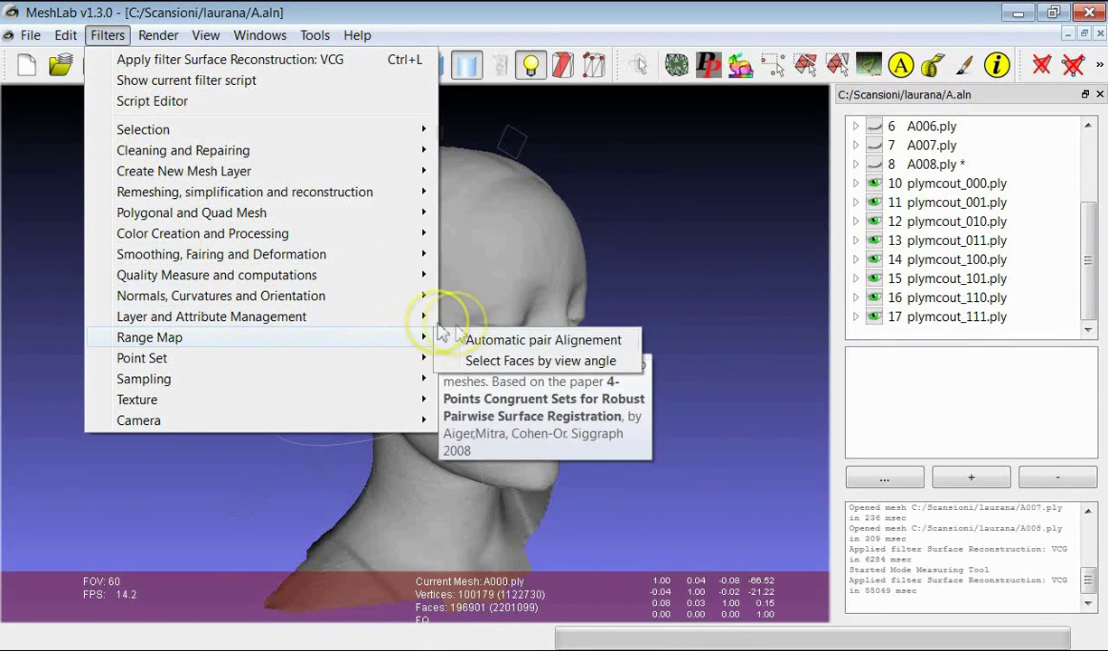
pyautogui.moveTo(408, 316)
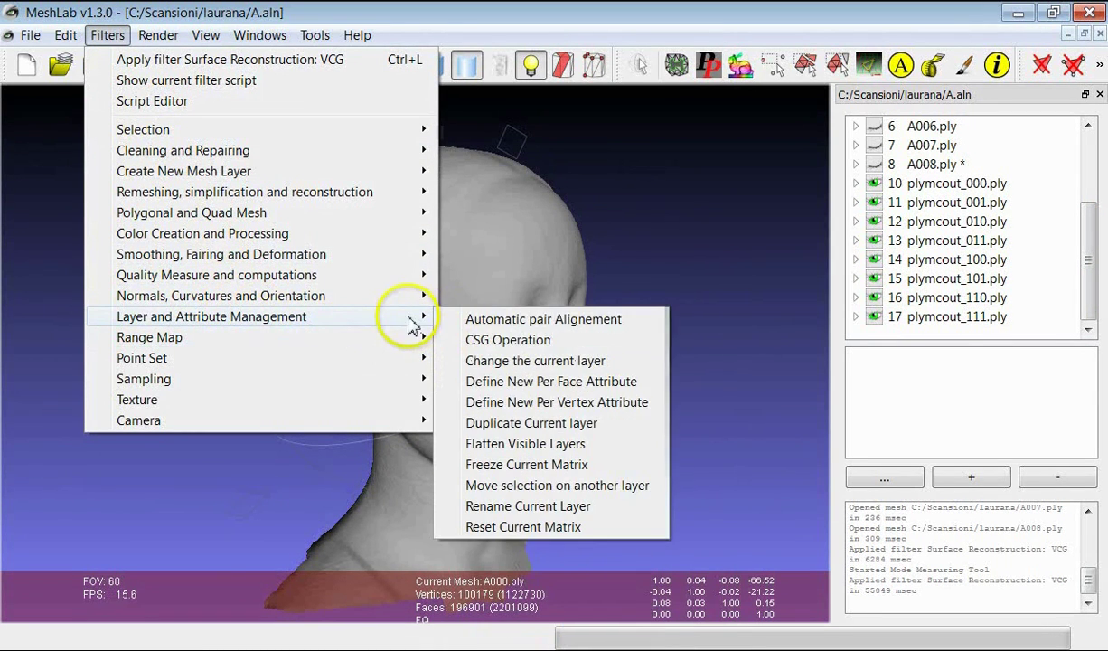
pyautogui.click(540, 444)
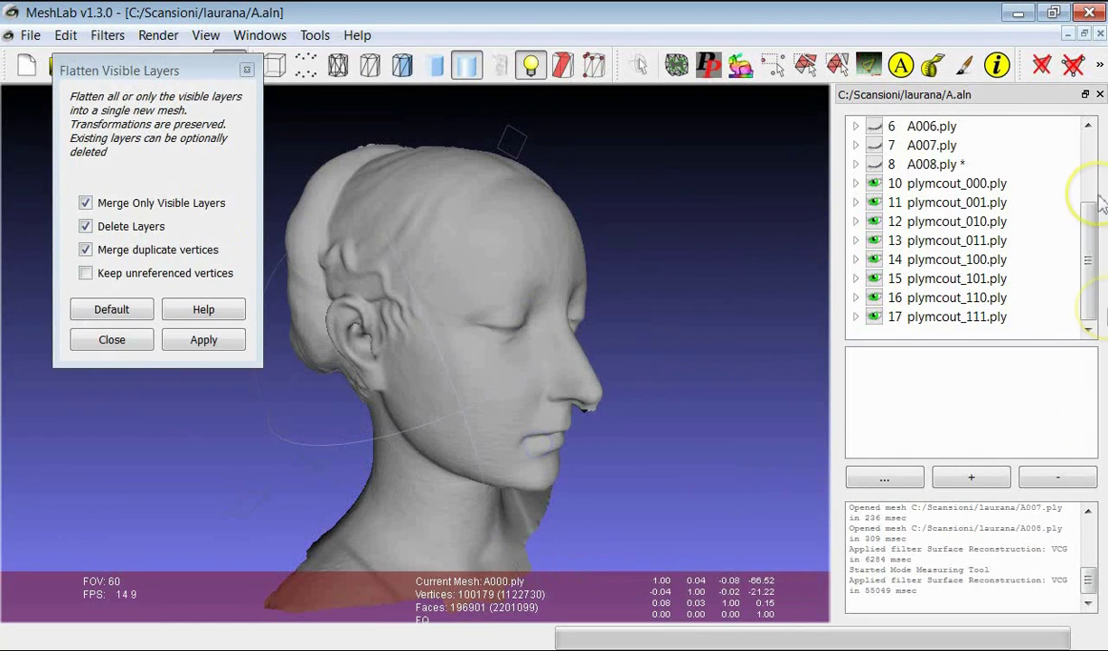
pyautogui.click(205, 340)
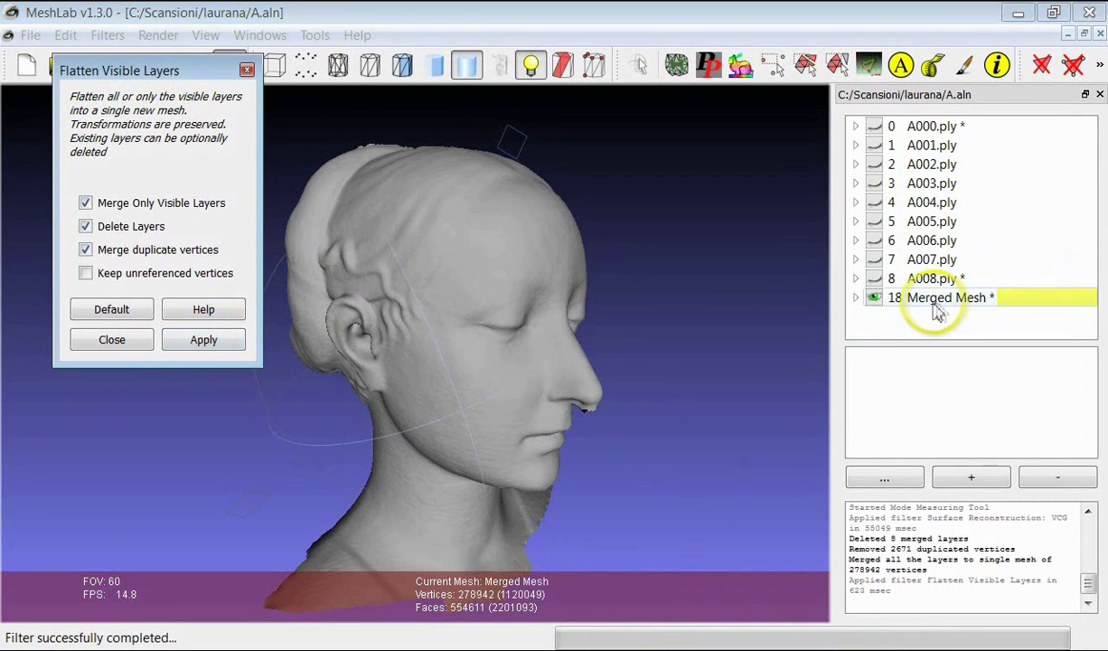
pyautogui.moveTo(574, 302); pyautogui.dragTo(101, 313)
pyautogui.click(113, 339)
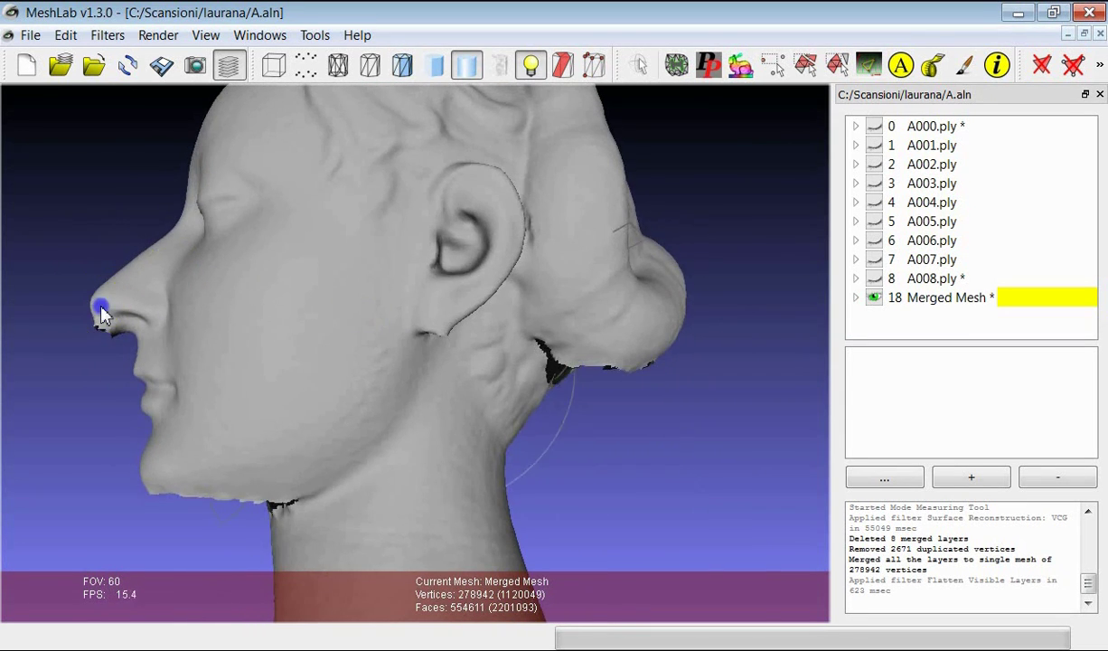
# Zoom in on the nose tip and orbit to inspect the gap beneath the nostril
pyautogui.doubleClick(101, 314)
pyautogui.scroll(5, 458, 376)
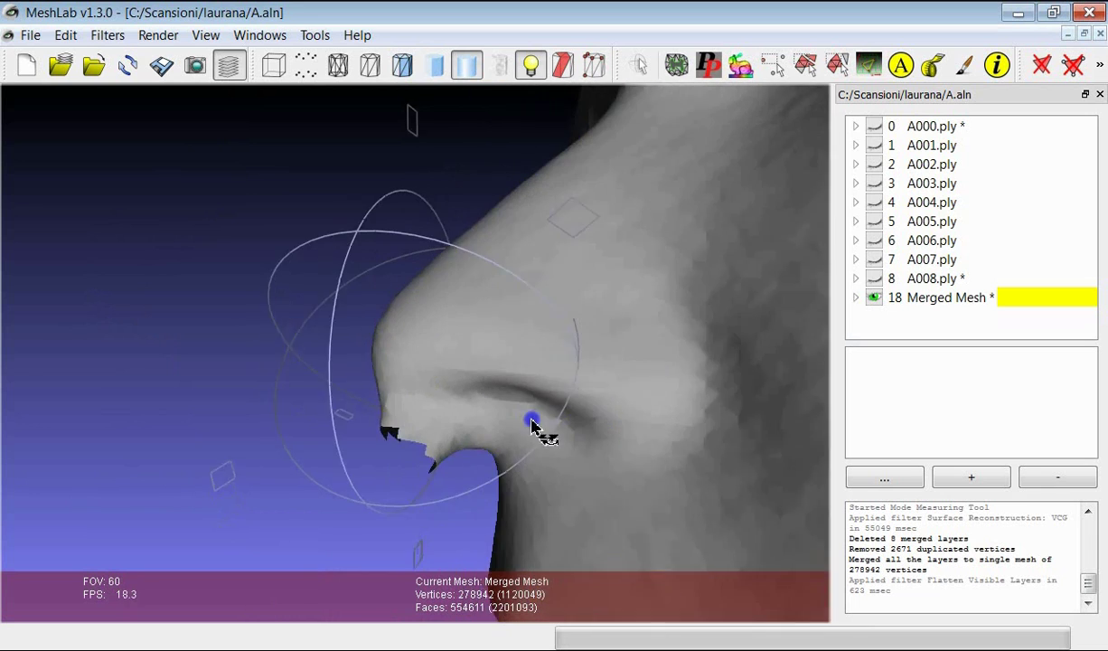
pyautogui.moveTo(532, 425); pyautogui.dragTo(529, 459)
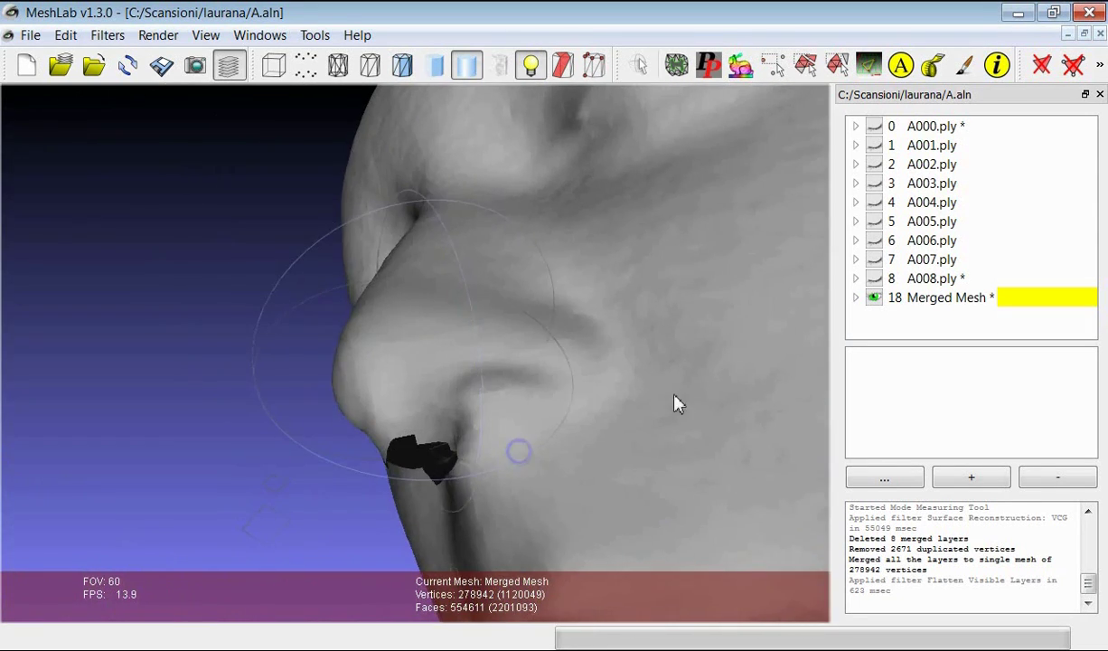
pyautogui.scroll(-5, 680, 403)
pyautogui.moveTo(681, 403); pyautogui.dragTo(316, 357)
pyautogui.scroll(5, 453, 372)
pyautogui.scroll(-6, 513, 298)
pyautogui.scroll(10, 396, 342)
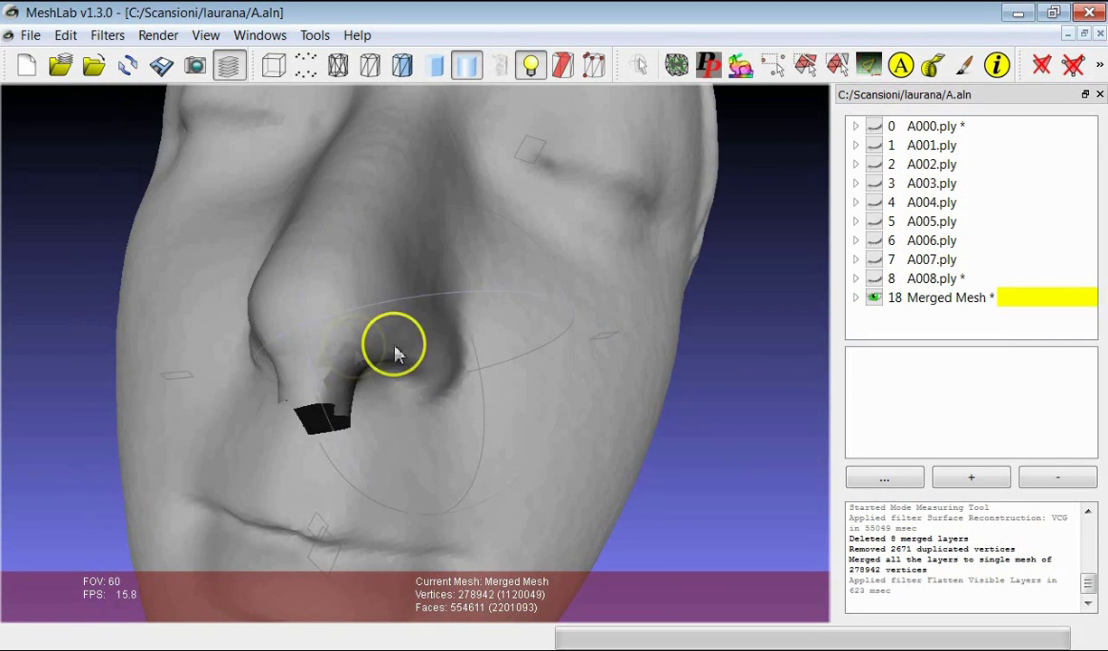
pyautogui.moveTo(379, 330); pyautogui.dragTo(426, 346)
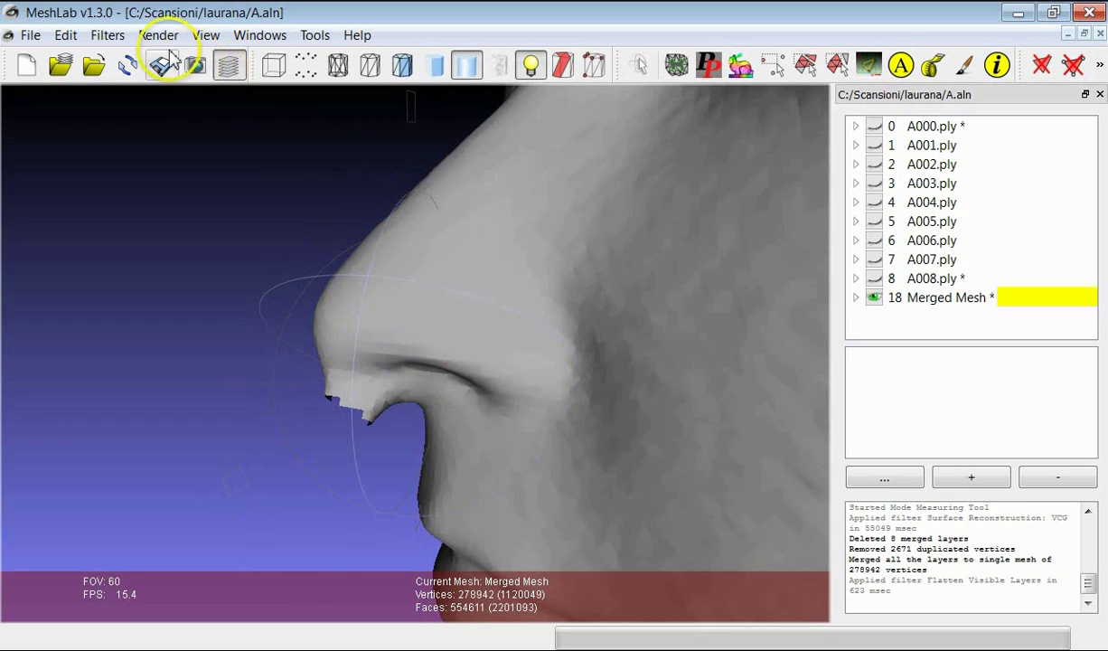
pyautogui.moveTo(473, 405); pyautogui.dragTo(611, 400)
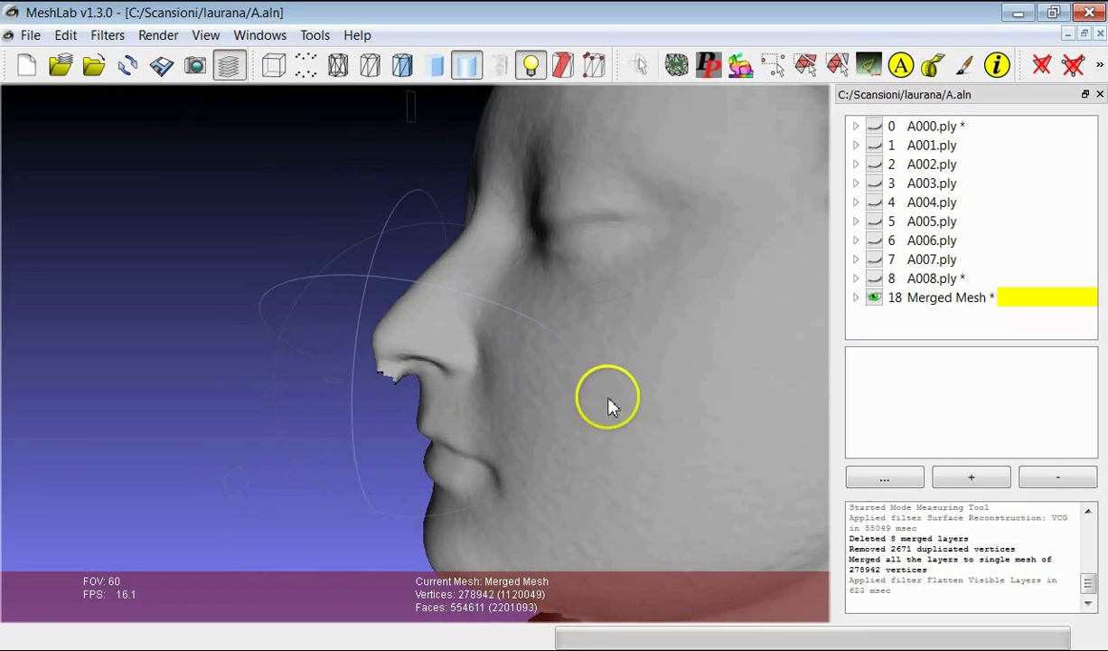
pyautogui.click(108, 35)
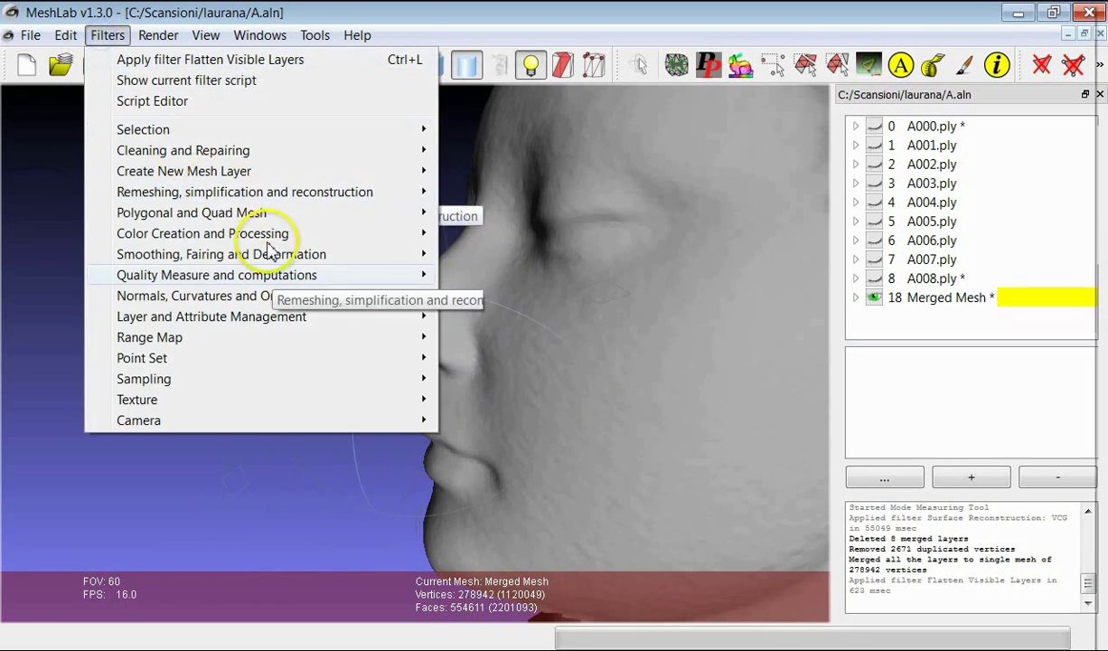
# Open the VCG reconstruction dialog (voxel side 3.1071, SubVol Splitting 1) and select the Widening value 3
pyautogui.moveTo(271, 194)
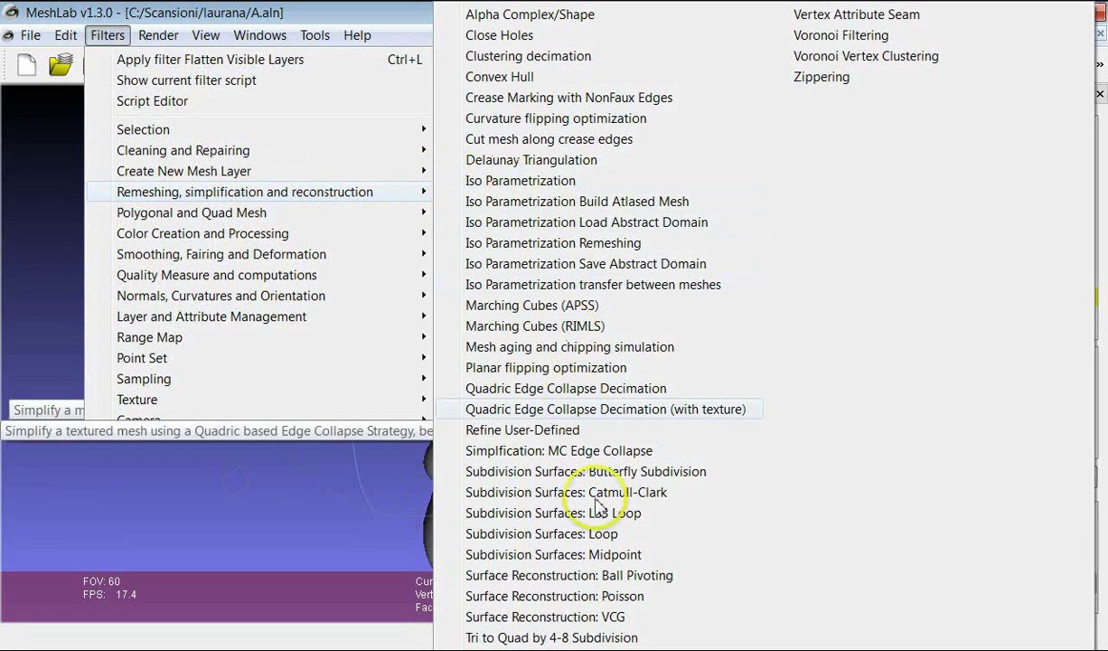
pyautogui.click(633, 618)
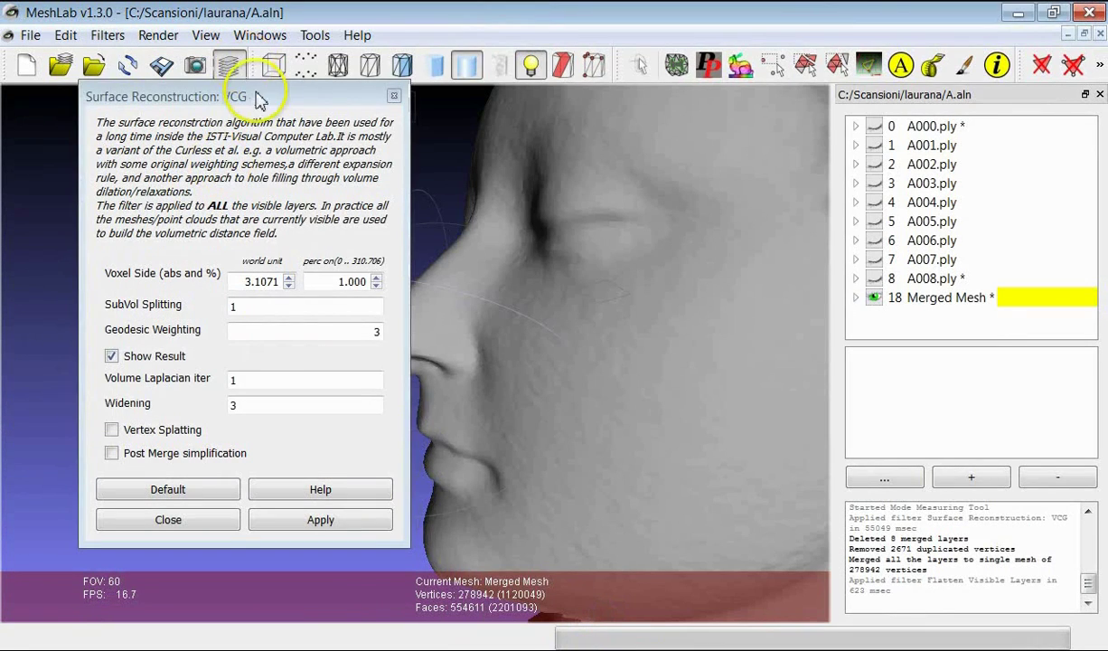
pyautogui.moveTo(262, 96)
pyautogui.mouseDown()
pyautogui.moveTo(236, 52)
pyautogui.moveTo(258, 76)
pyautogui.mouseUp()
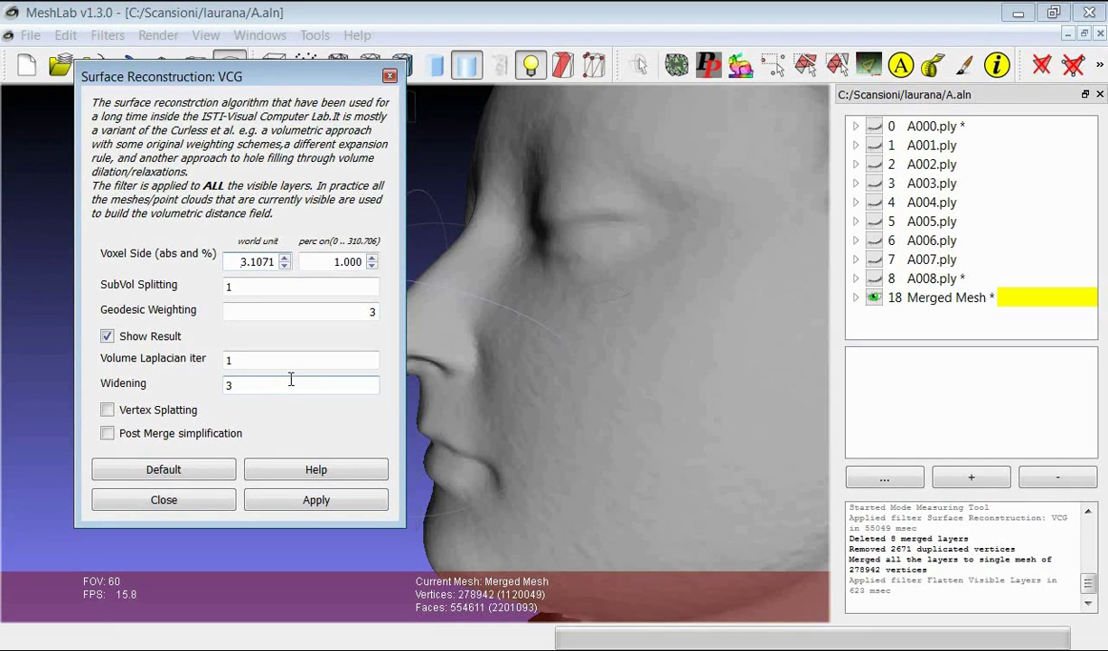
pyautogui.moveTo(508, 371)
pyautogui.mouseDown()
pyautogui.moveTo(543, 371)
pyautogui.moveTo(470, 396)
pyautogui.mouseUp()
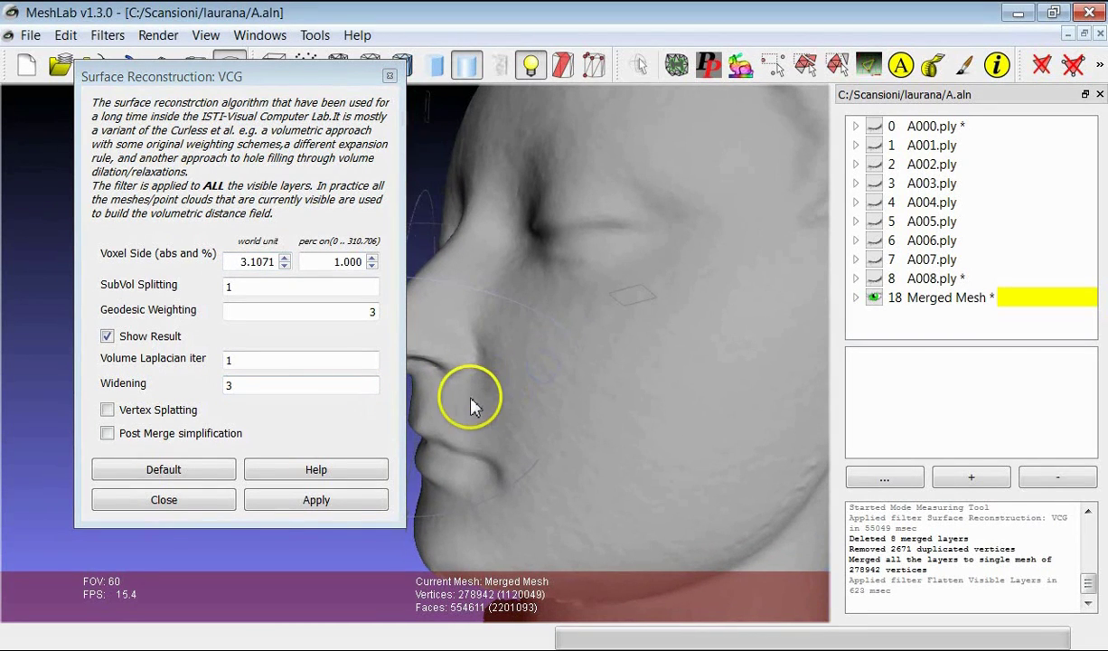
pyautogui.moveTo(538, 325); pyautogui.dragTo(517, 339)
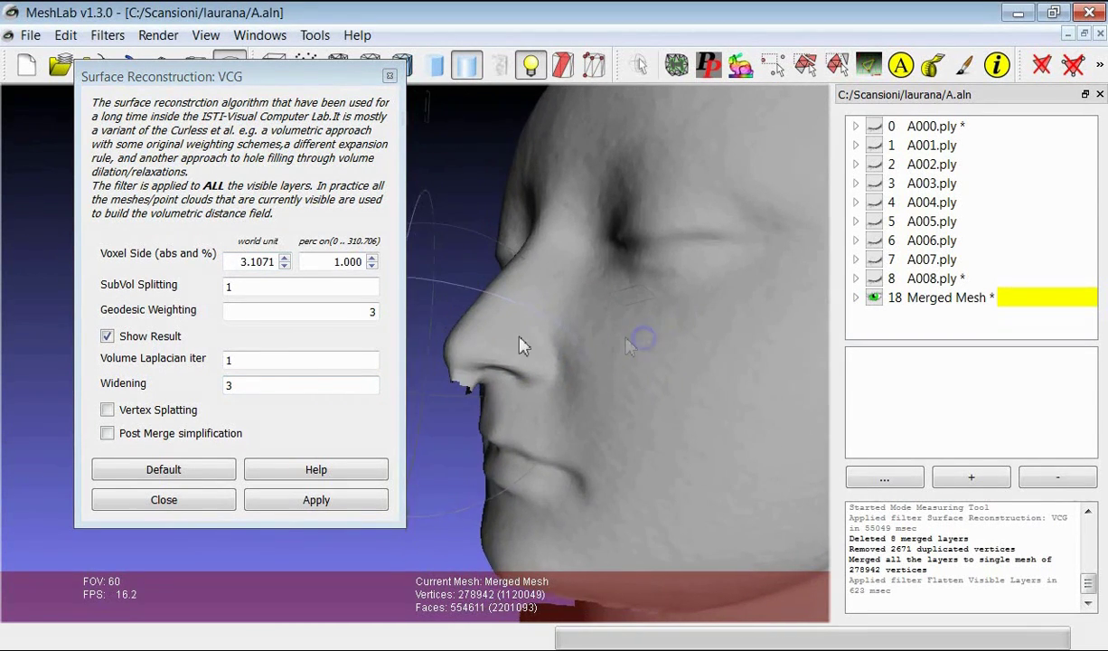
pyautogui.click(257, 389)
pyautogui.doubleClick(253, 387)
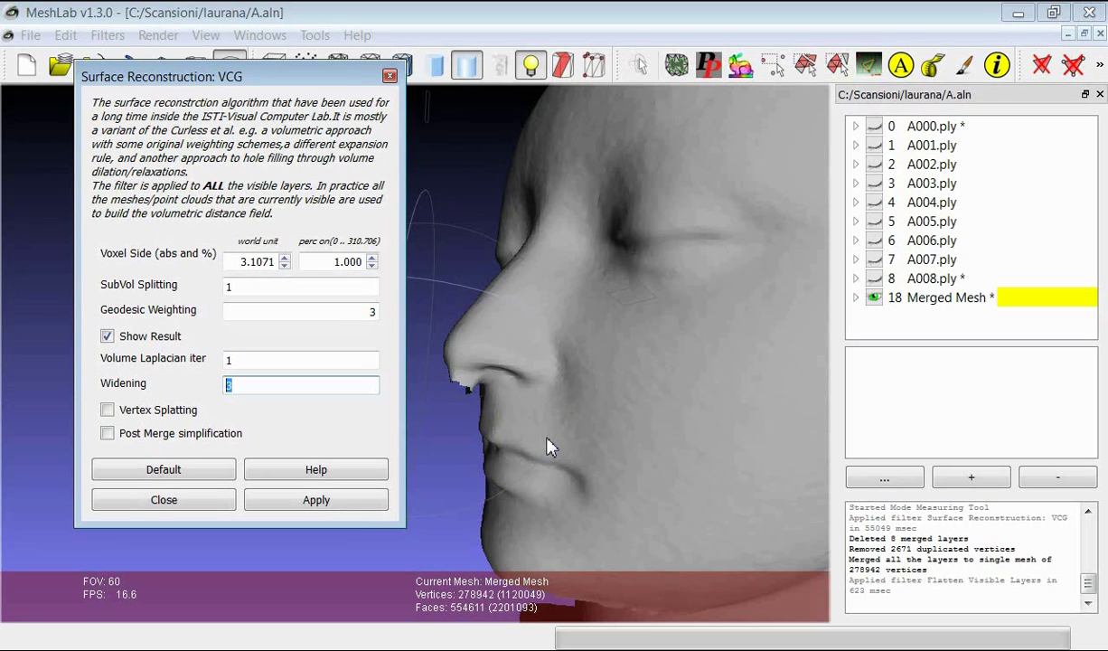
pyautogui.moveTo(552, 446); pyautogui.dragTo(582, 344)
pyautogui.scroll(-5, 699, 349)
pyautogui.moveTo(700, 348); pyautogui.dragTo(569, 327)
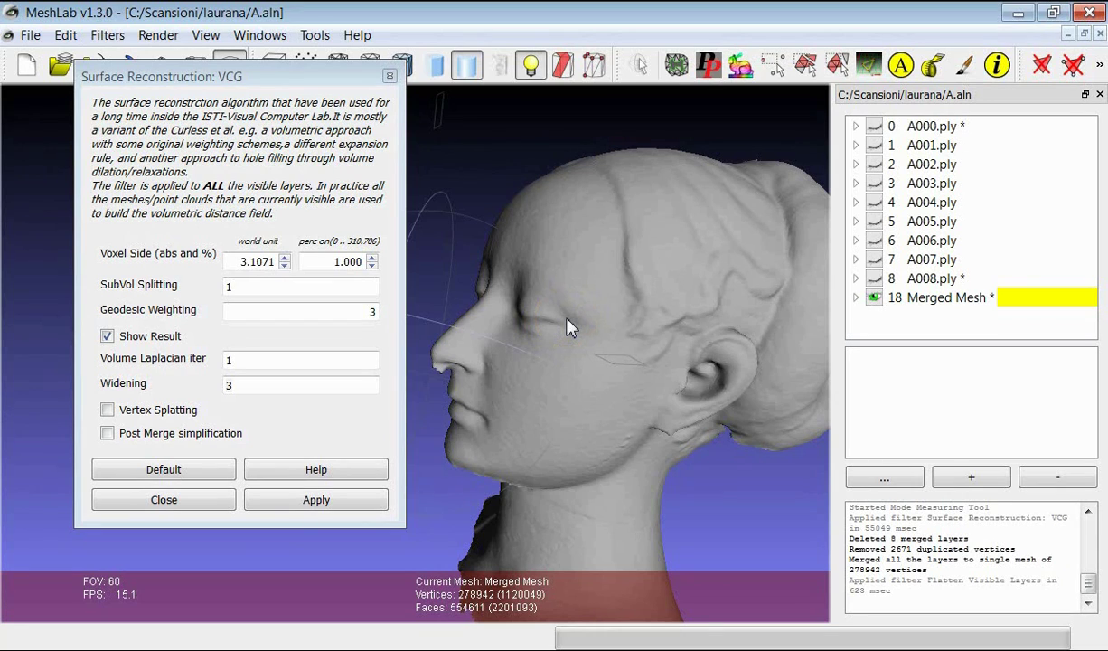
pyautogui.moveTo(567, 329); pyautogui.dragTo(520, 370)
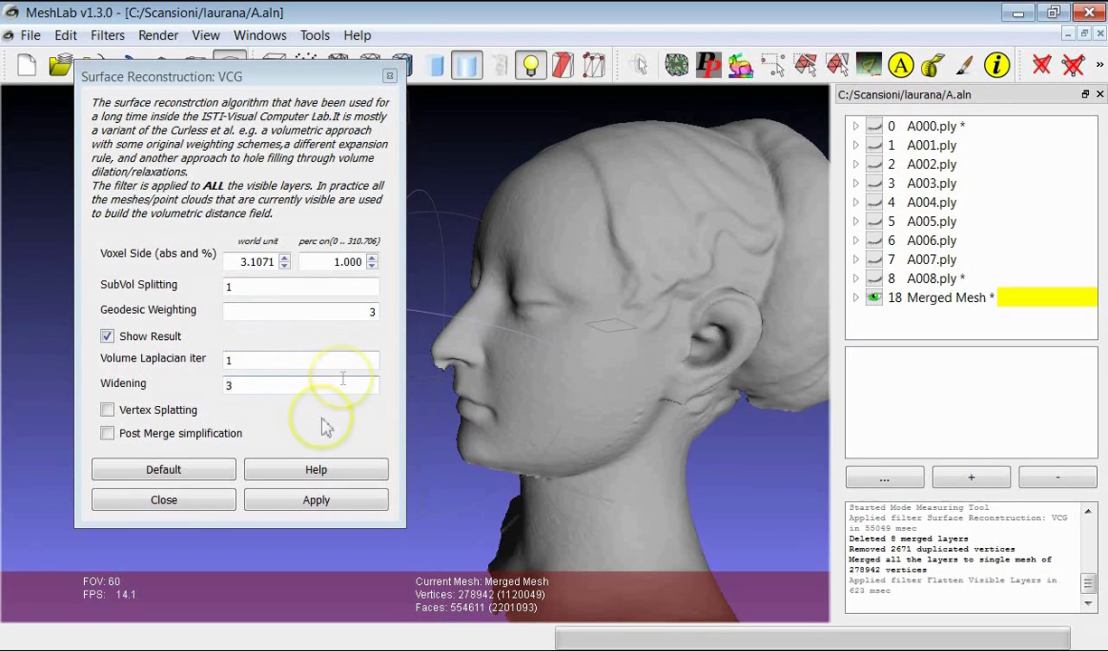
pyautogui.click(218, 498)
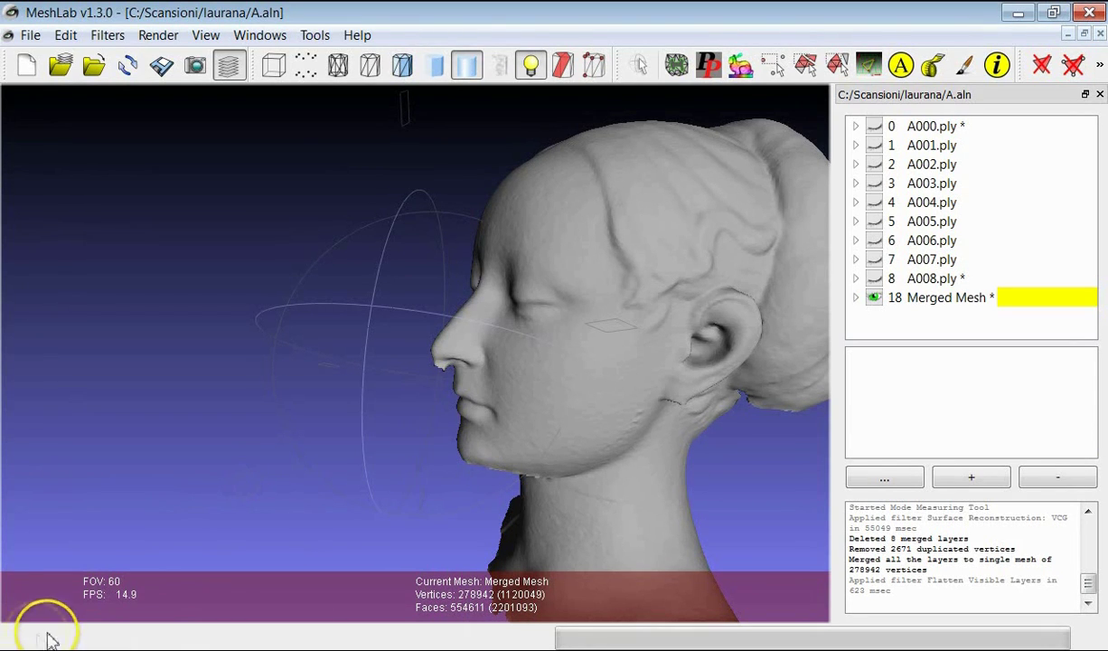
# Orbit the Merged Mesh head to a near-frontal view and zoom in on the face
pyautogui.moveTo(592, 376)
pyautogui.mouseDown()
pyautogui.moveTo(618, 413)
pyautogui.moveTo(638, 405)
pyautogui.moveTo(569, 380)
pyautogui.moveTo(579, 378)
pyautogui.mouseUp()
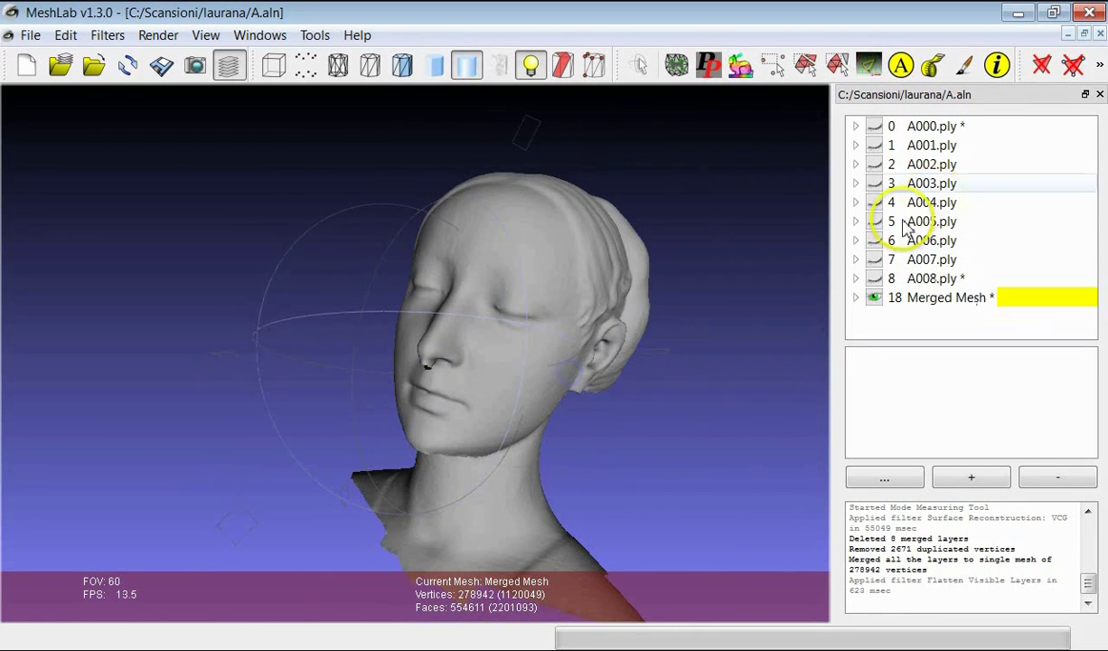
pyautogui.moveTo(362, 366); pyautogui.dragTo(588, 316)
pyautogui.scroll(6, 425, 362)
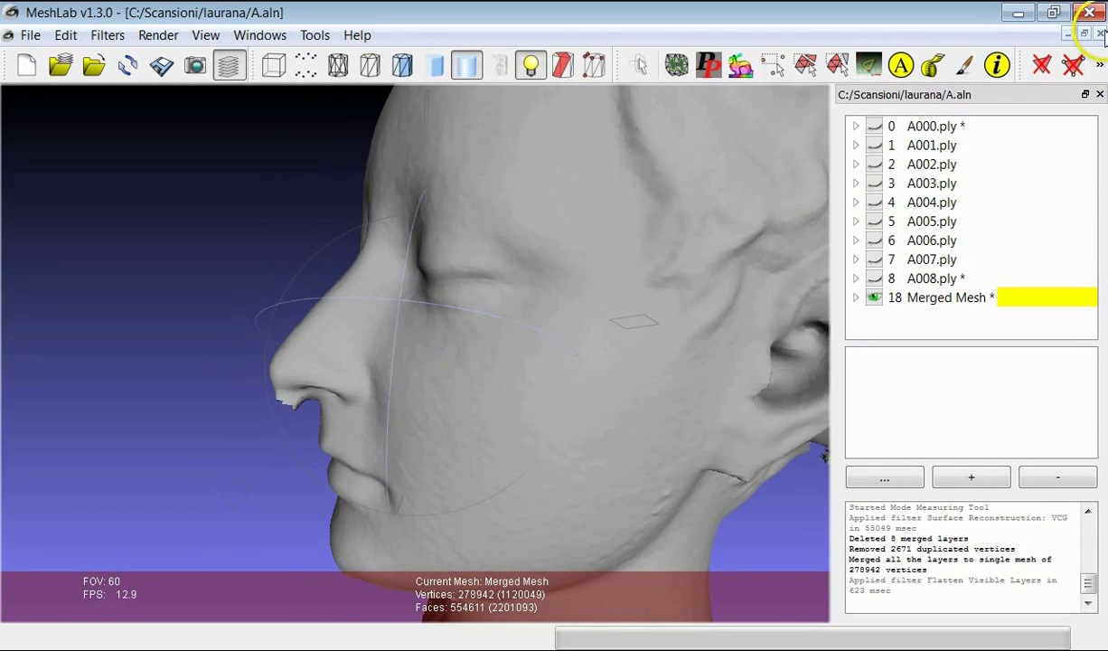